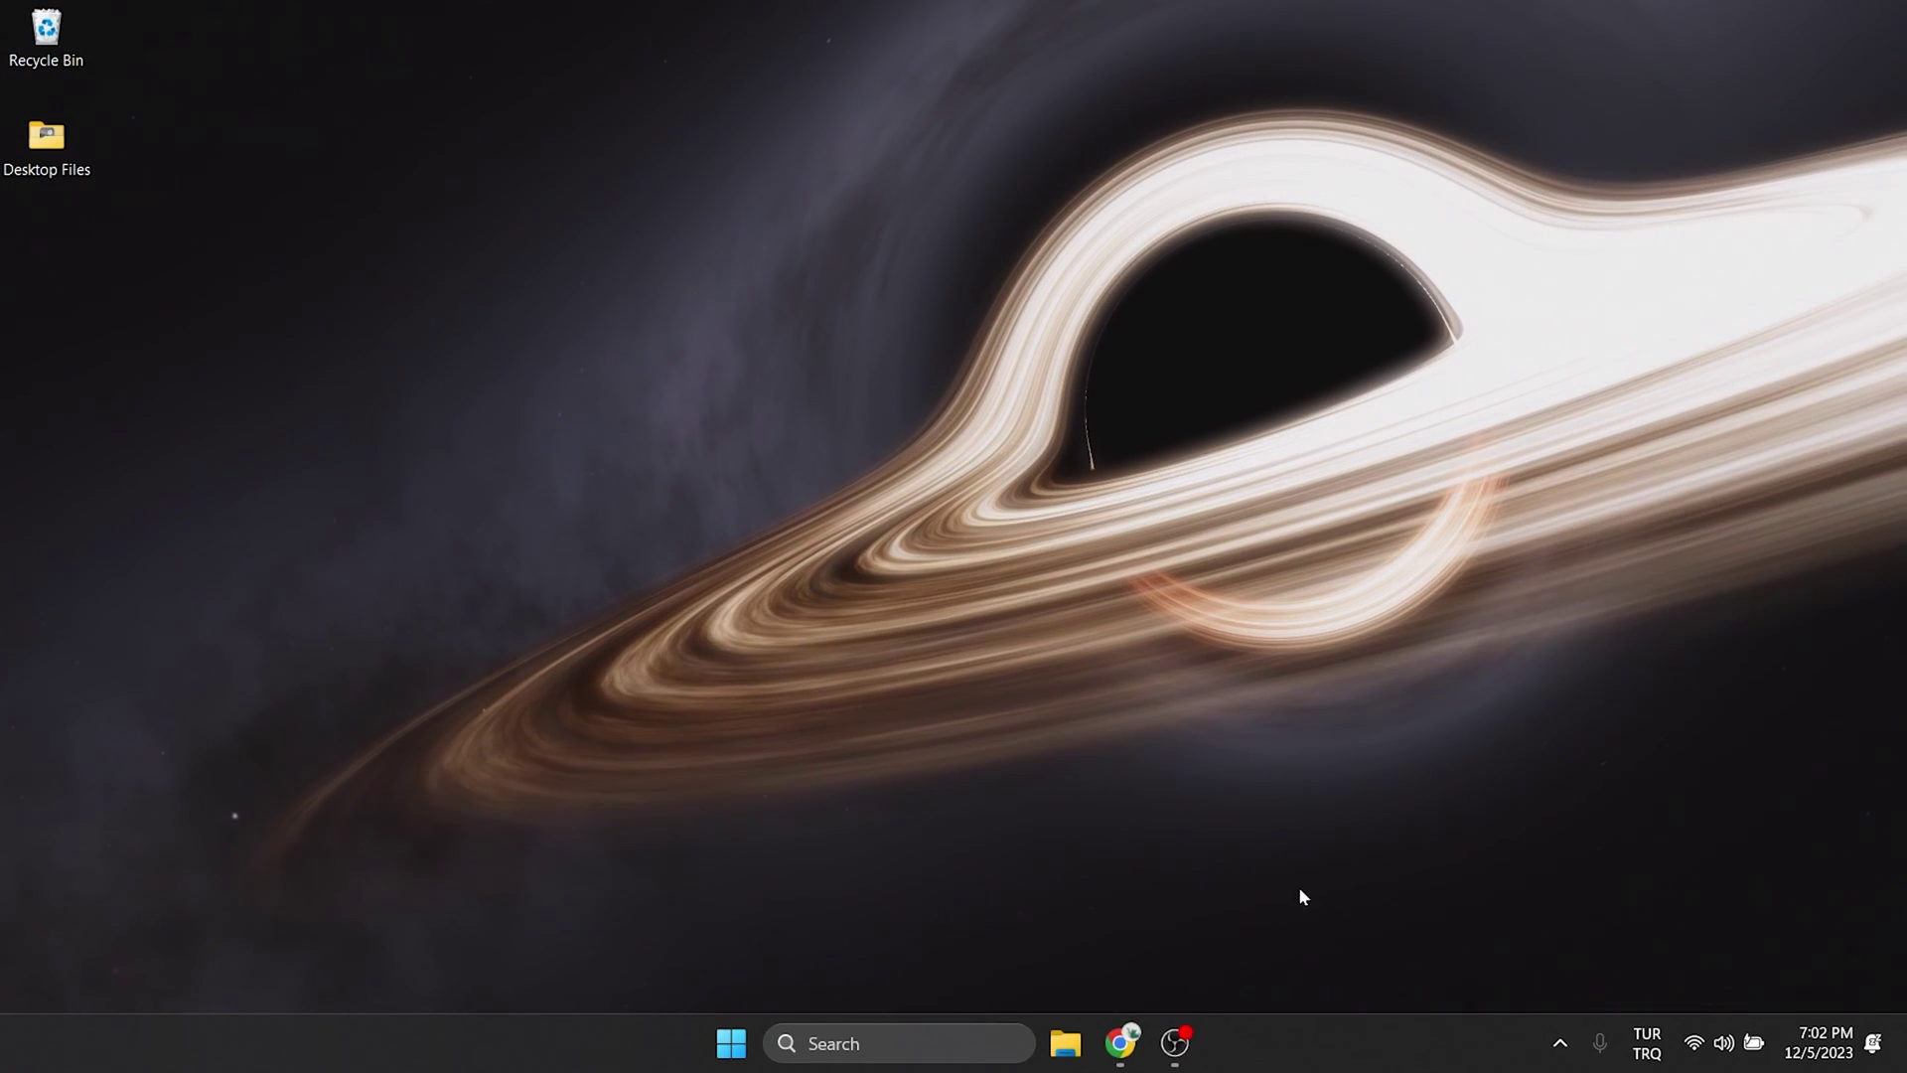
Launch Chrome and open the list of all sites' stored data under Third-party cookies.
left_click(1129, 1055)
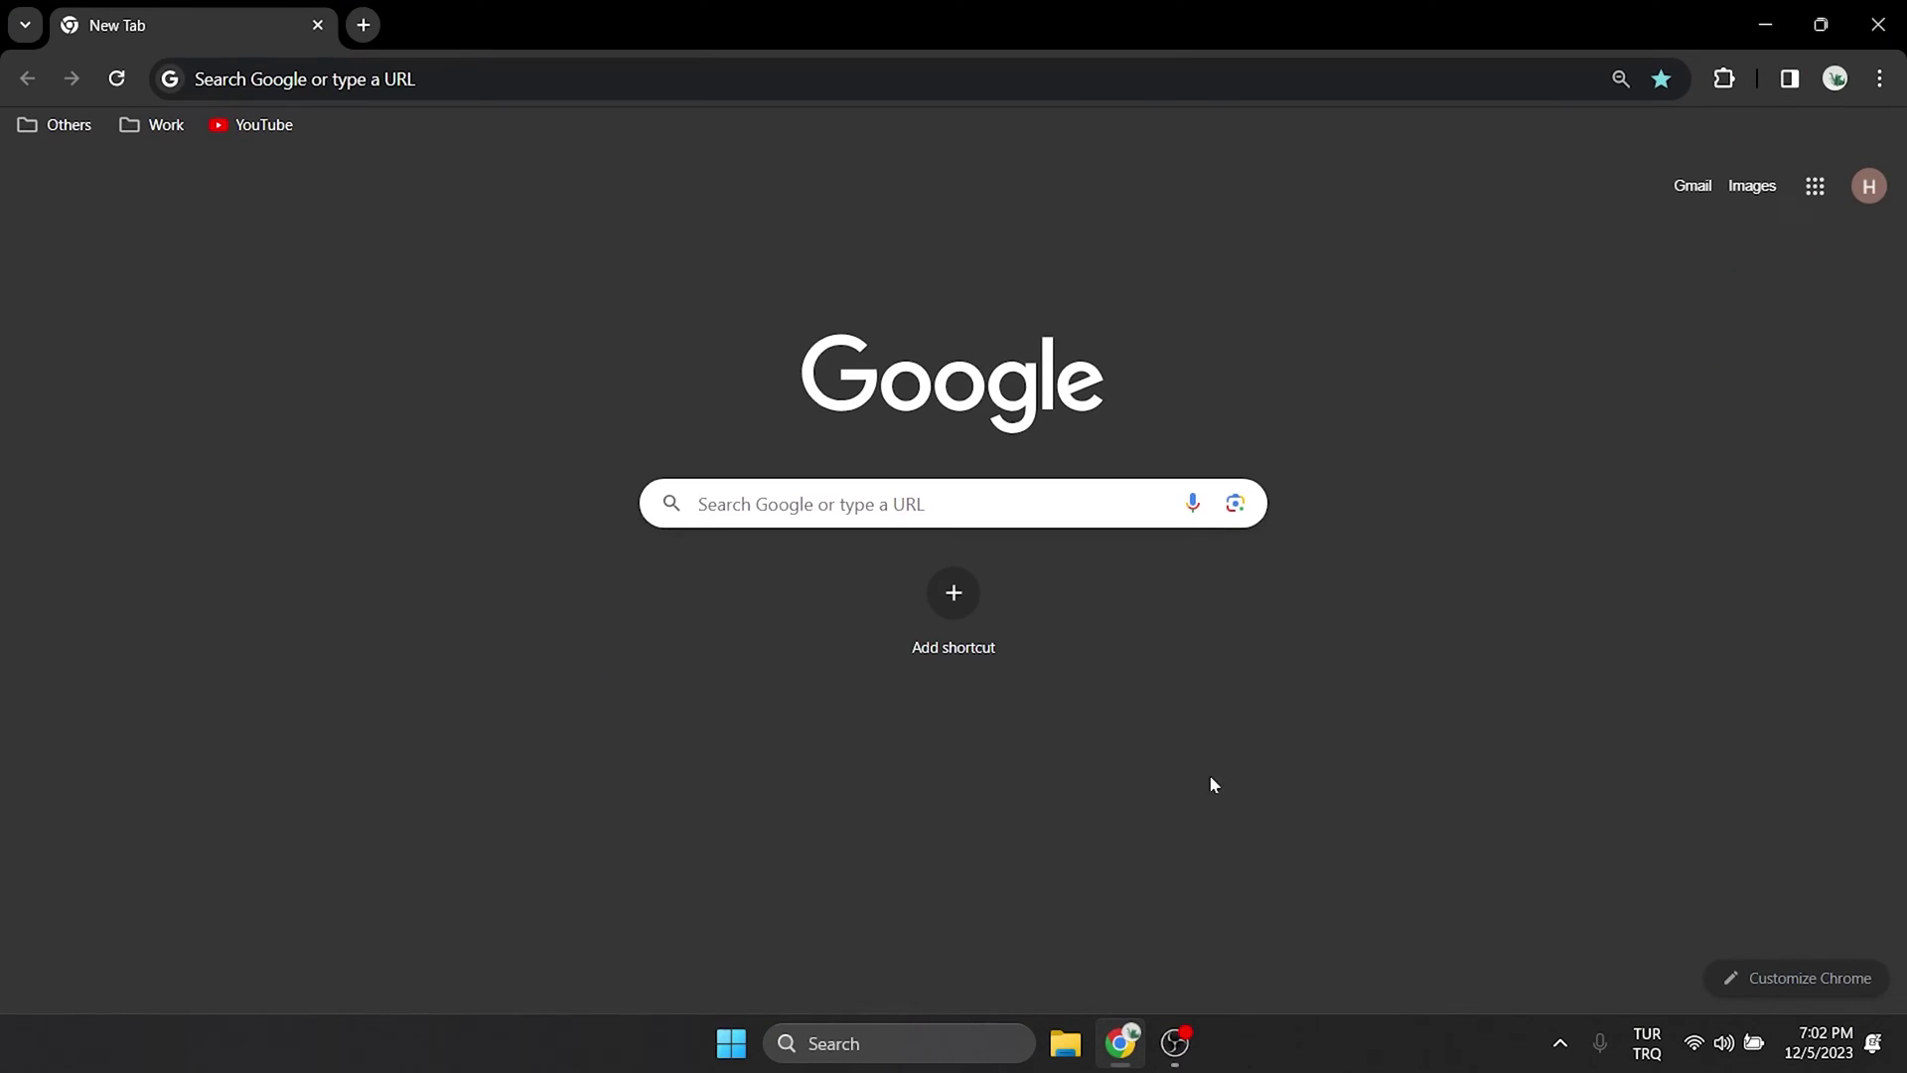
left_click(1880, 80)
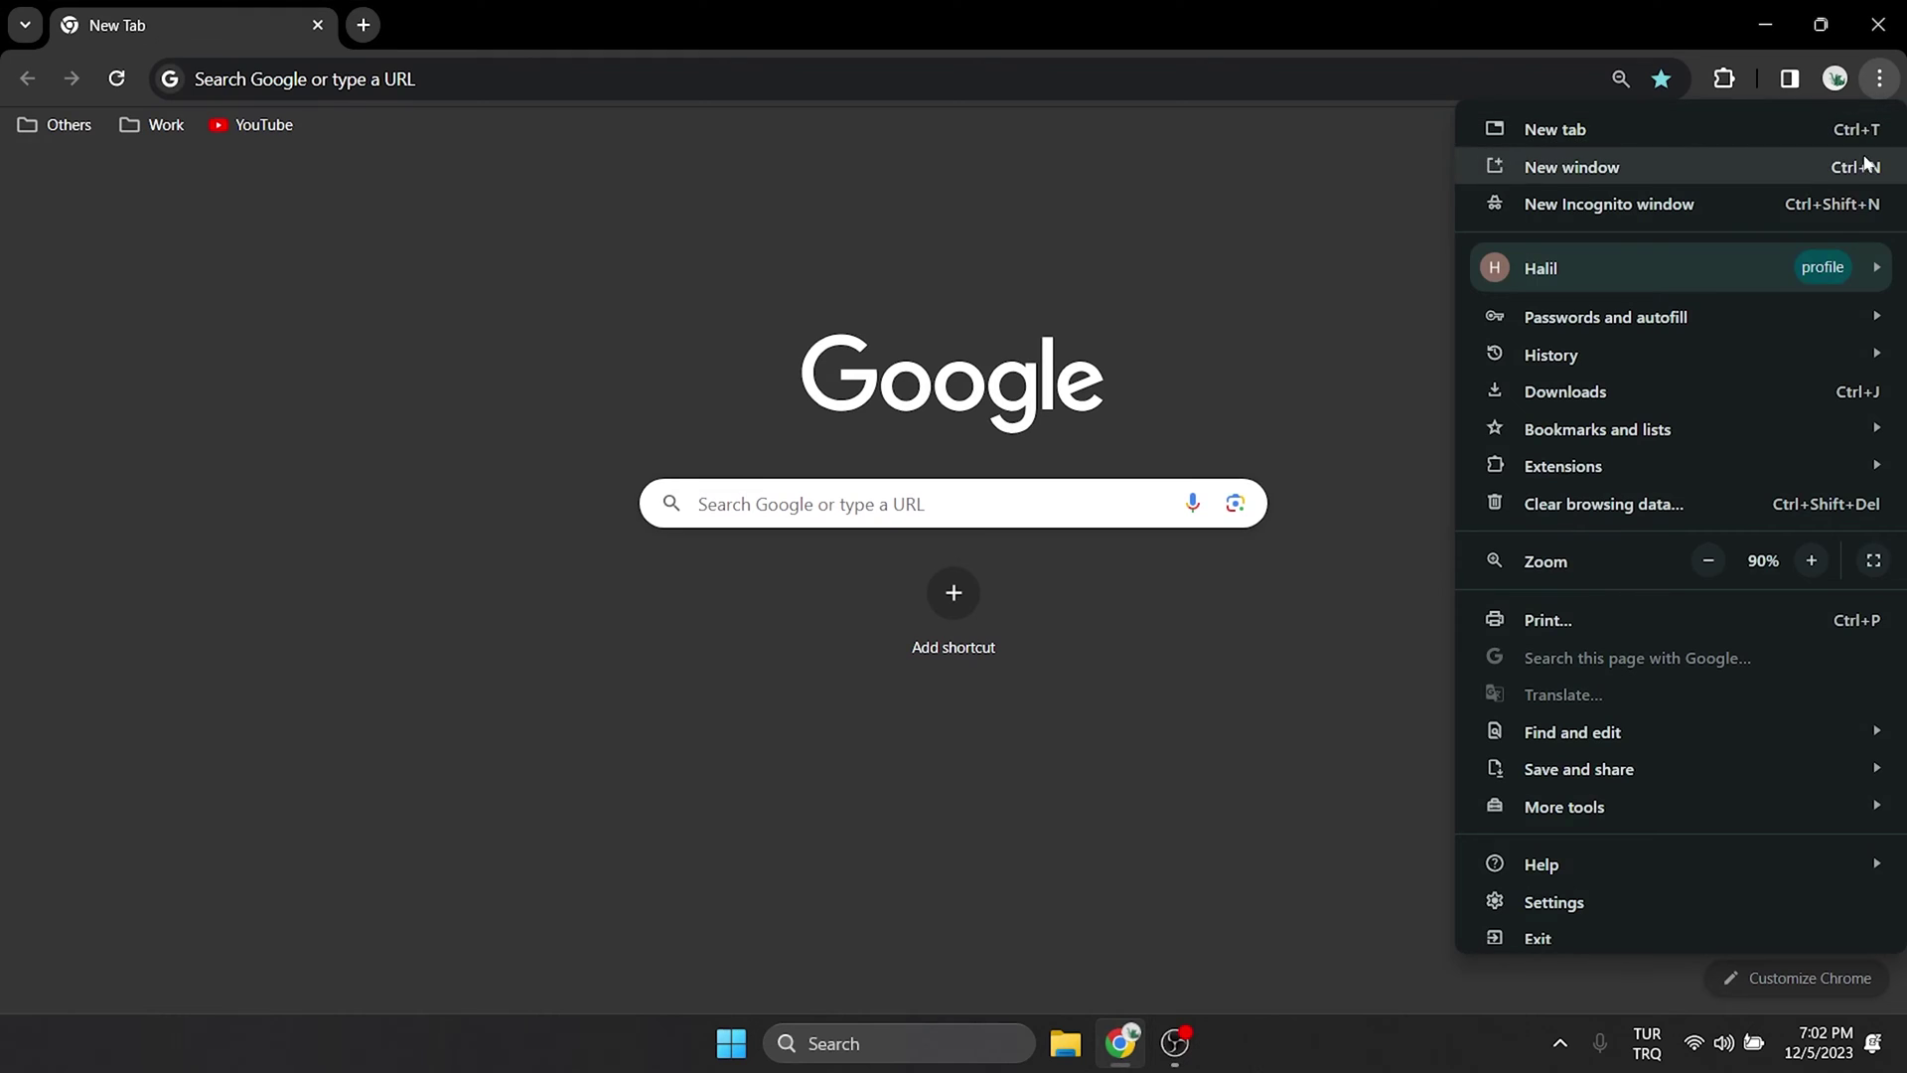
left_click(1641, 898)
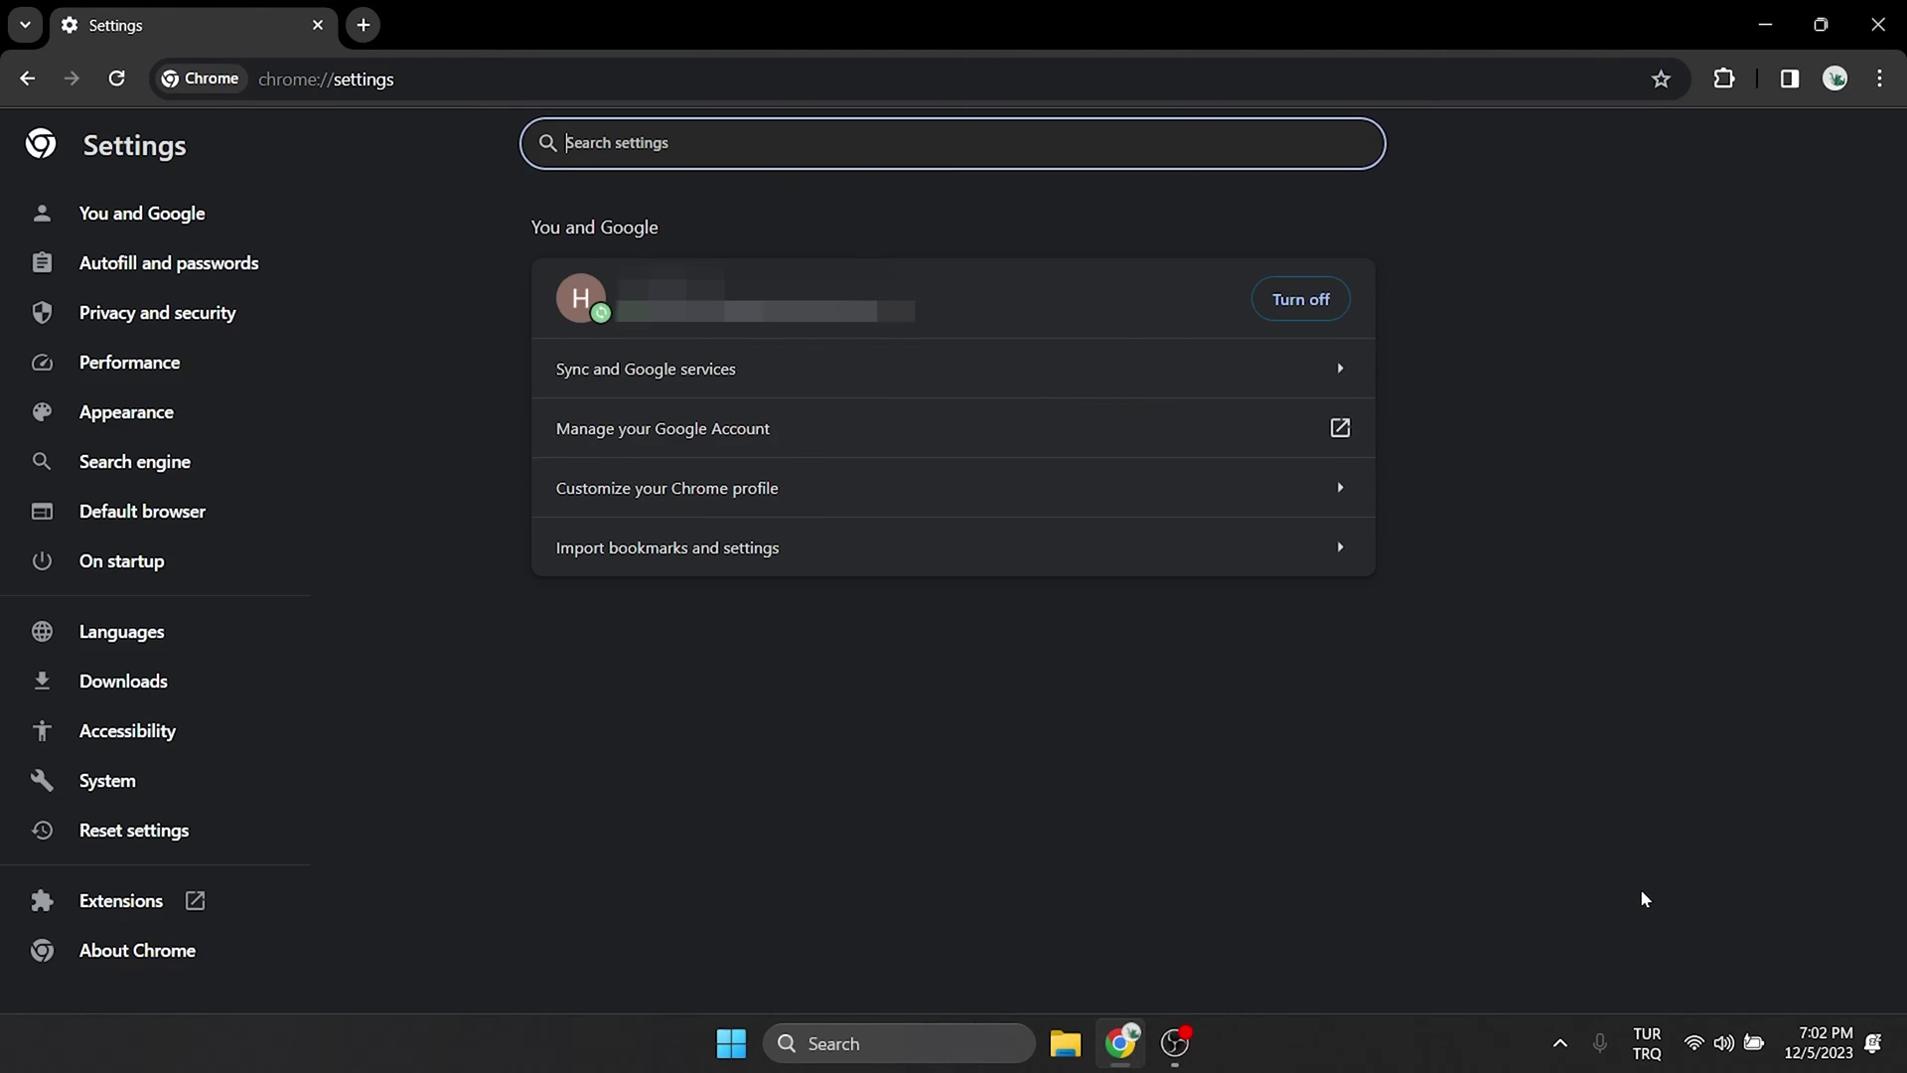
left_click(151, 314)
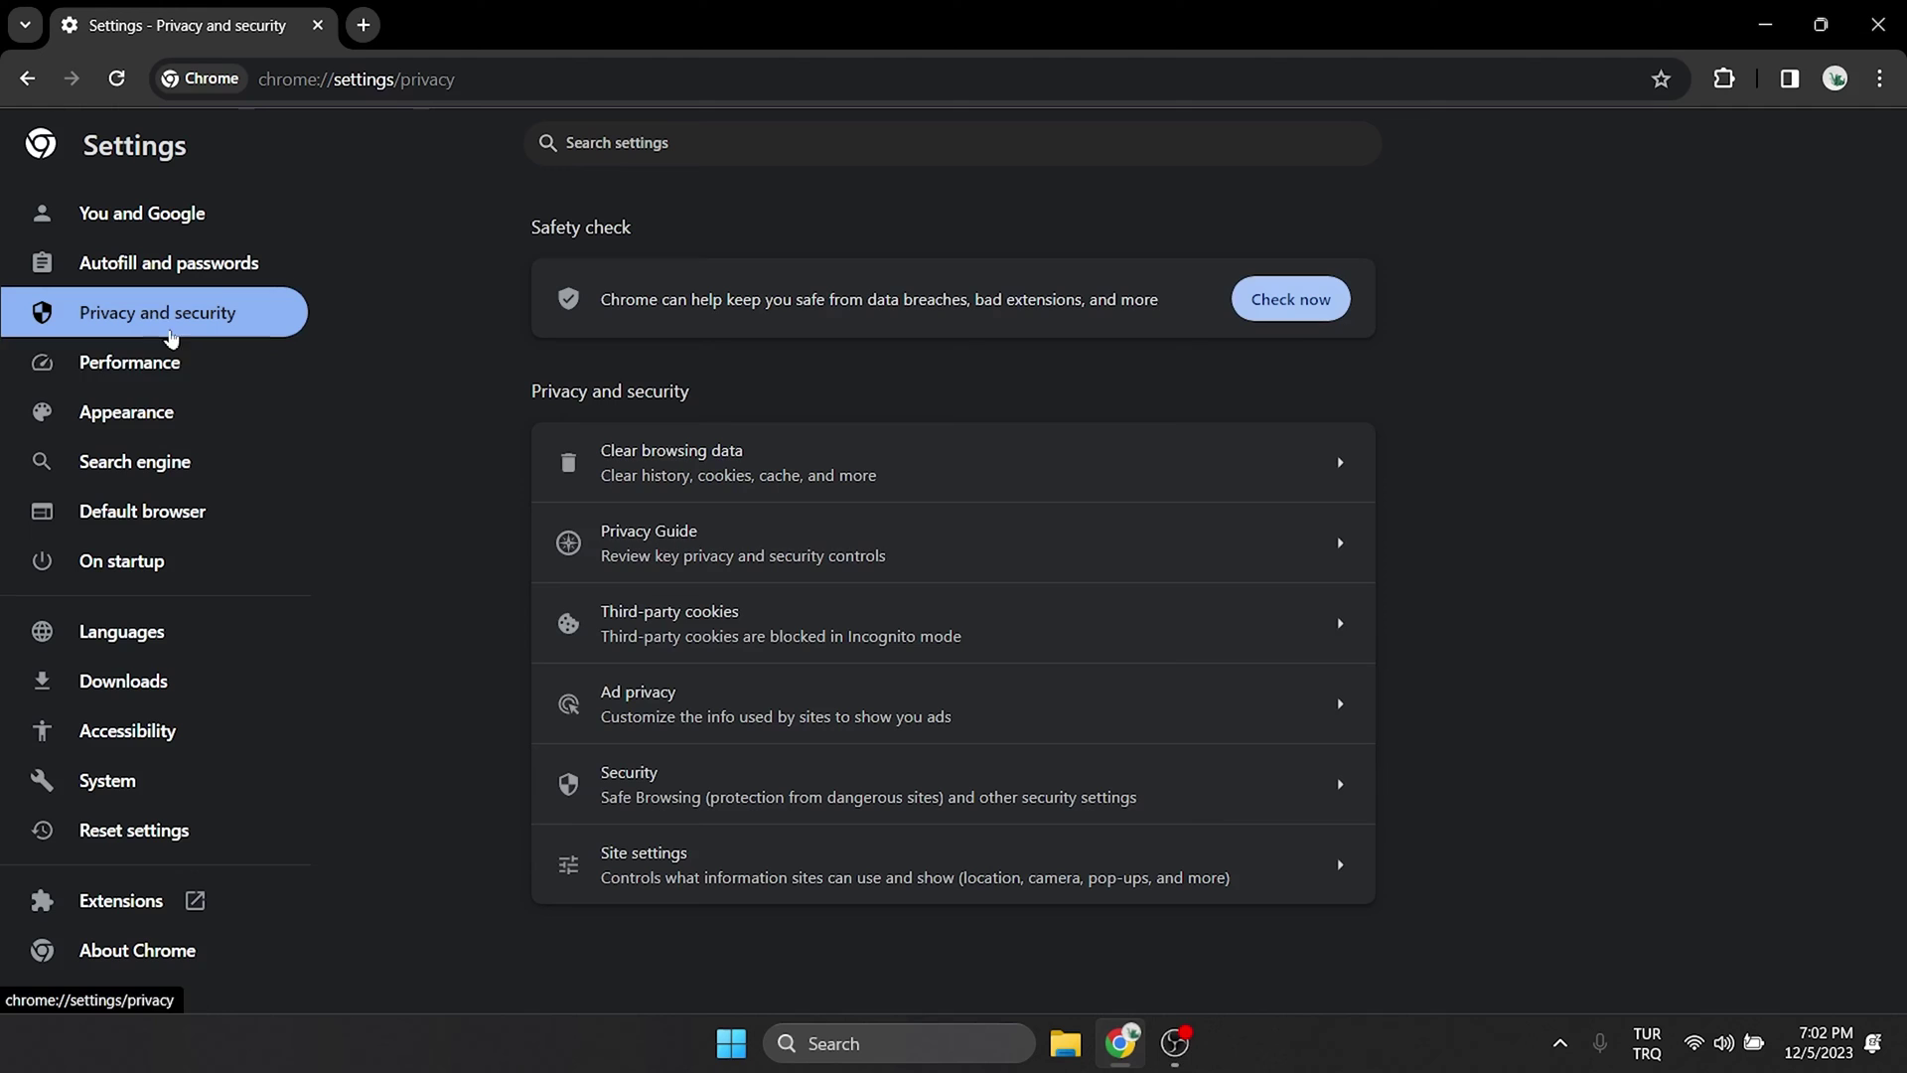
left_click(757, 639)
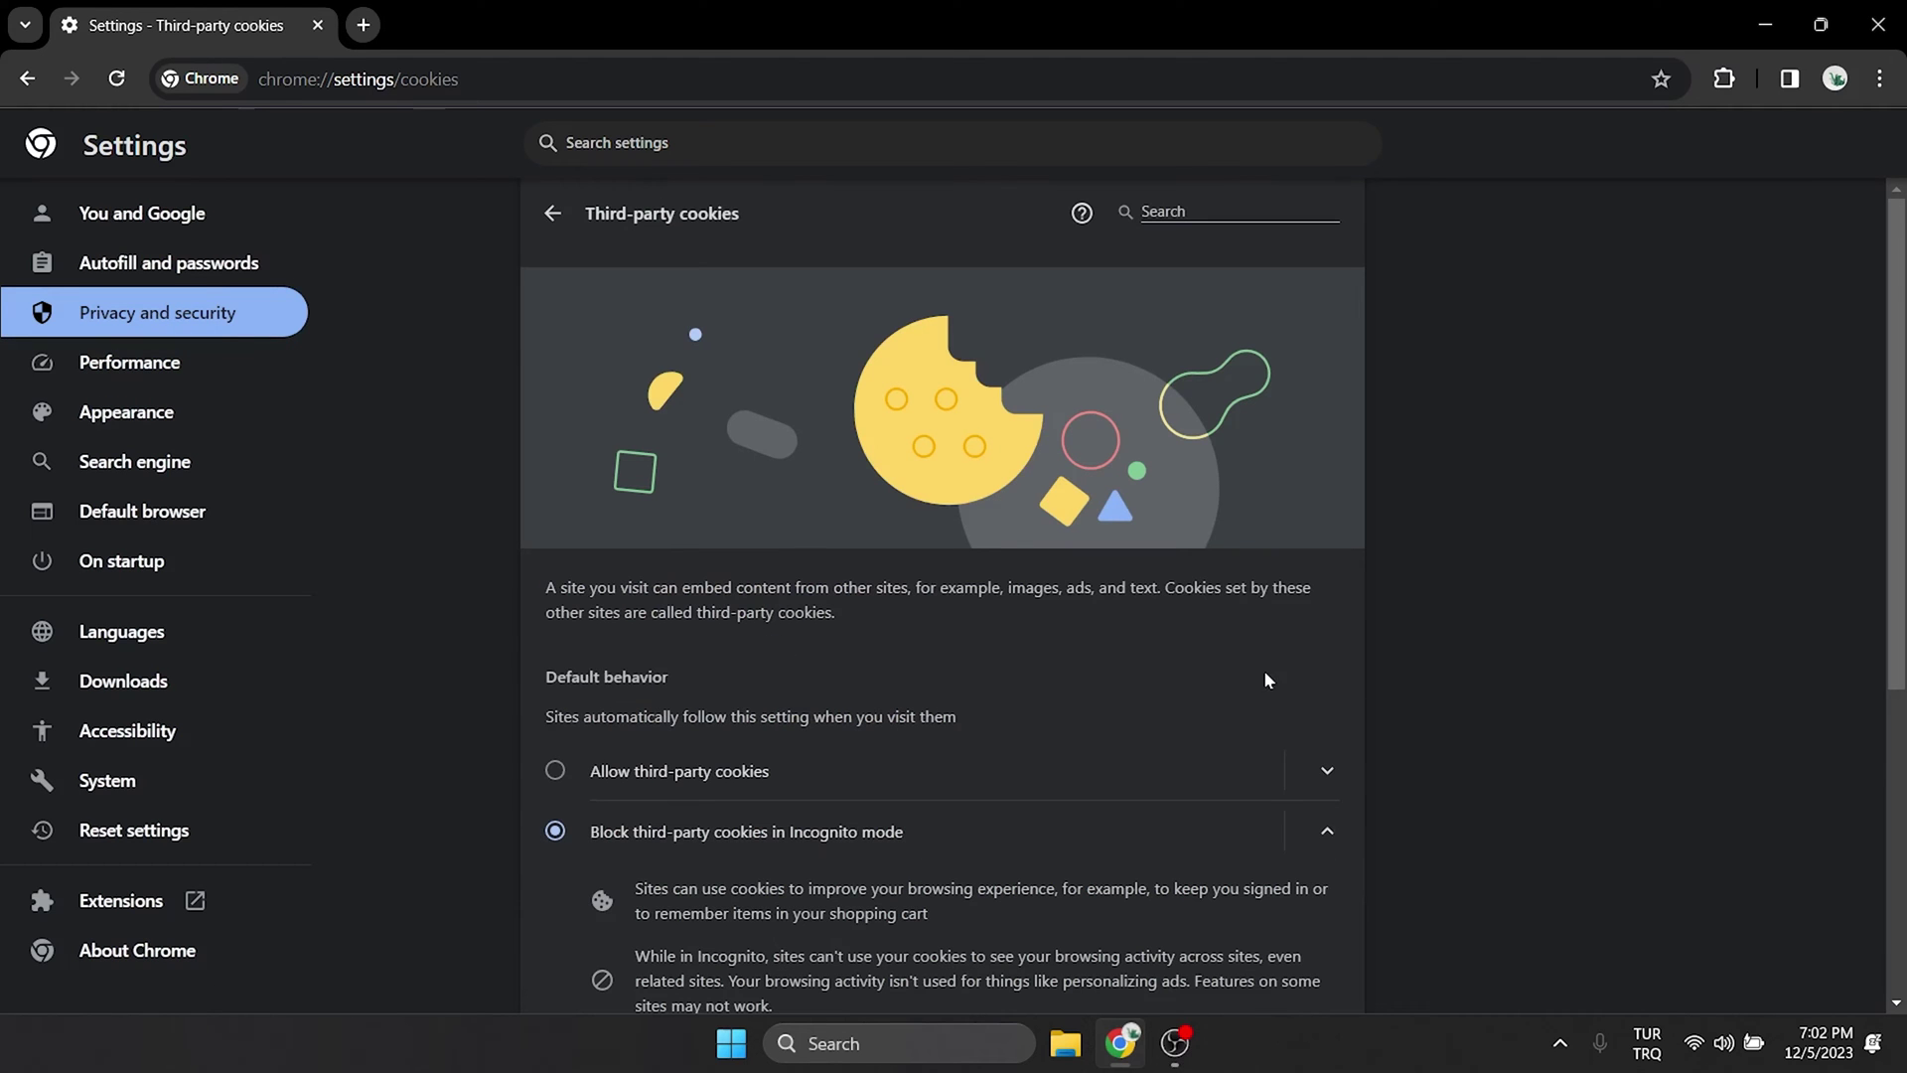
scroll(1474, 685, "down", 5)
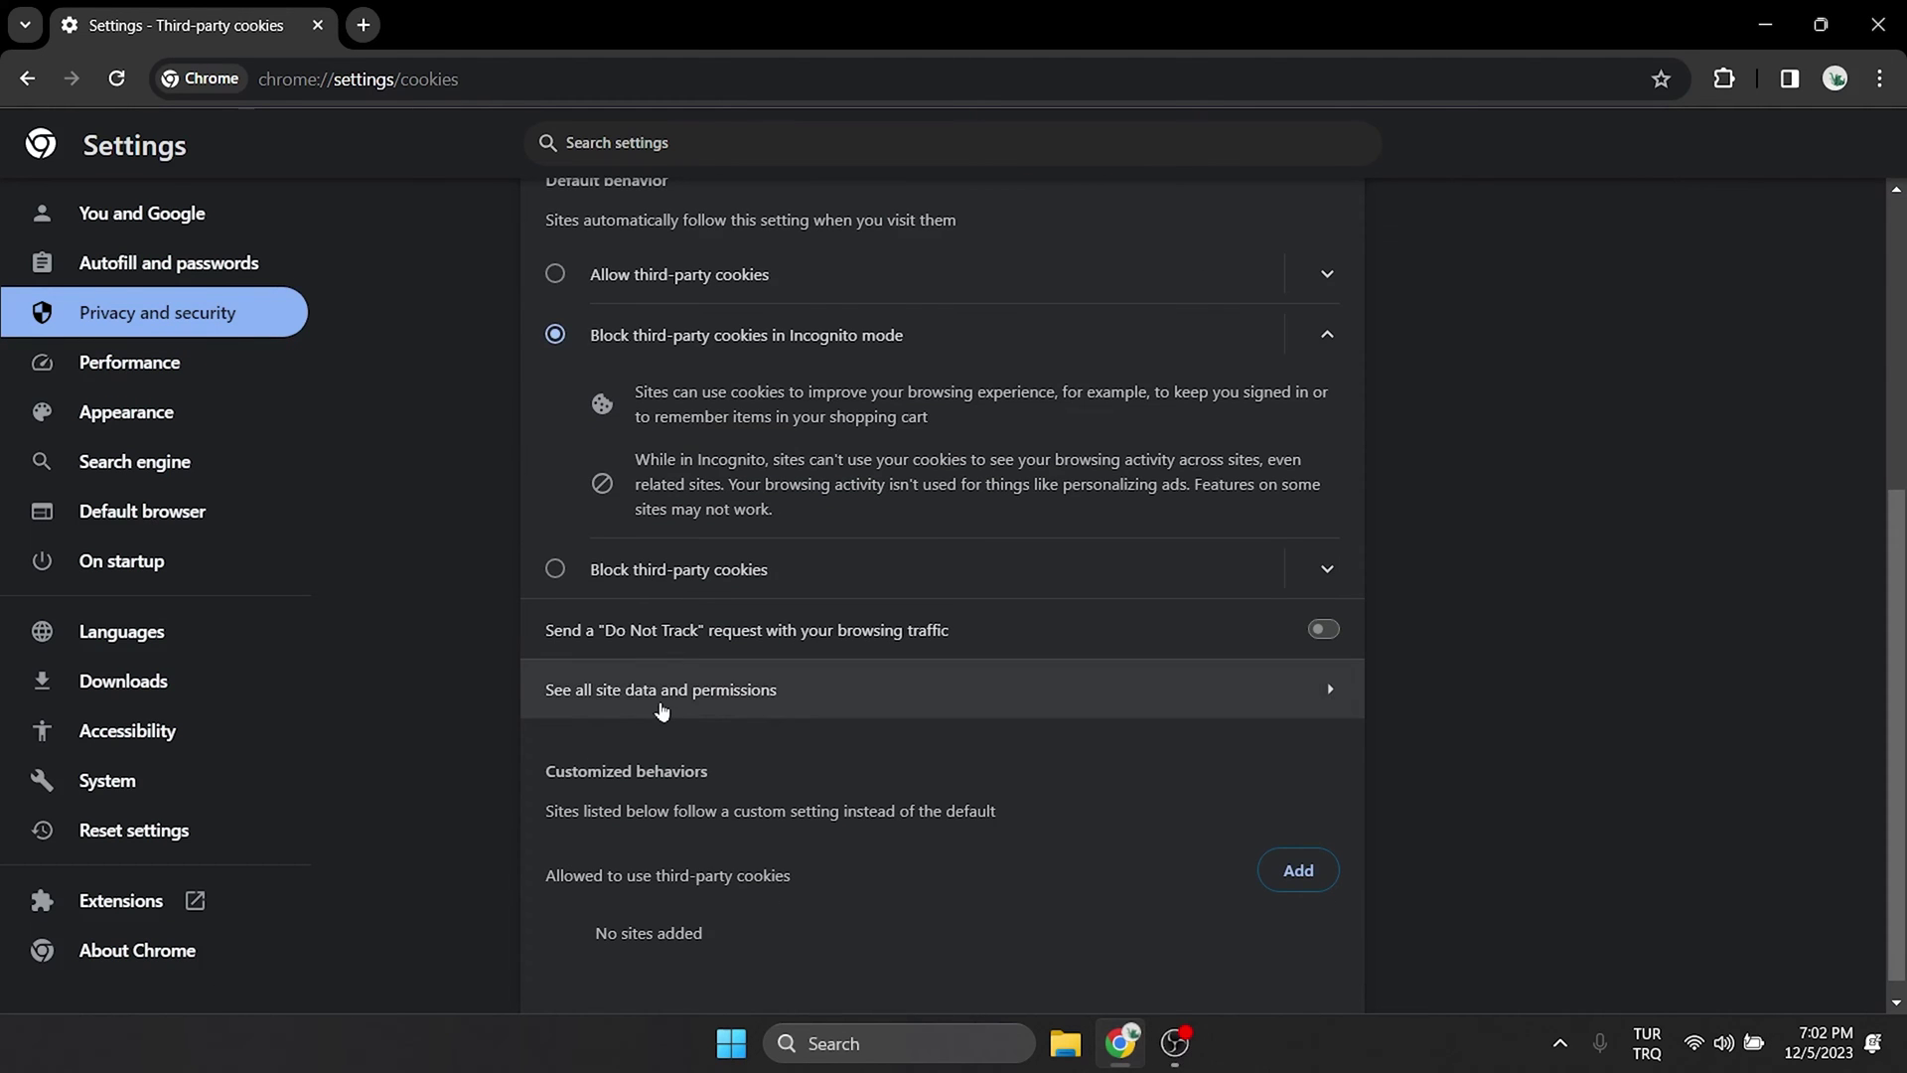
left_click(1017, 709)
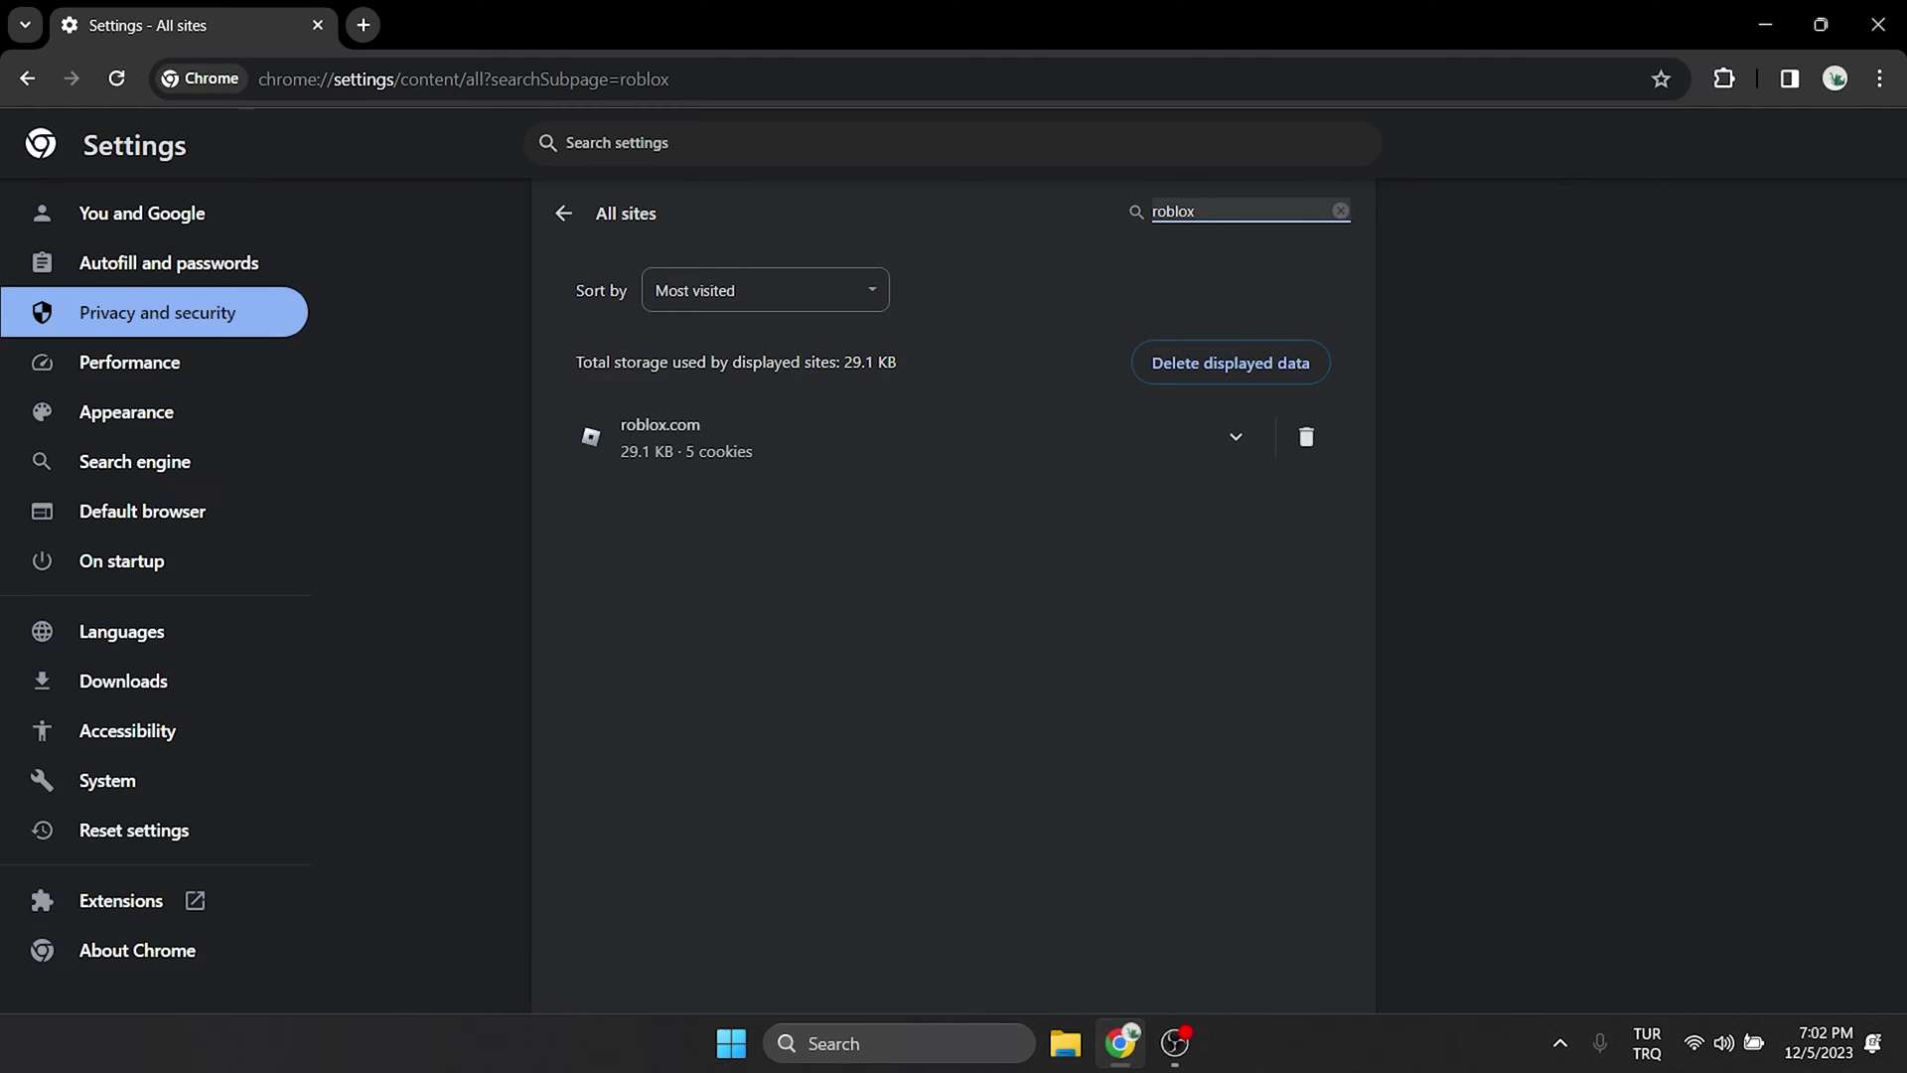
Delete roblox.com's stored data and permissions, then close Chrome.
left_click(1307, 438)
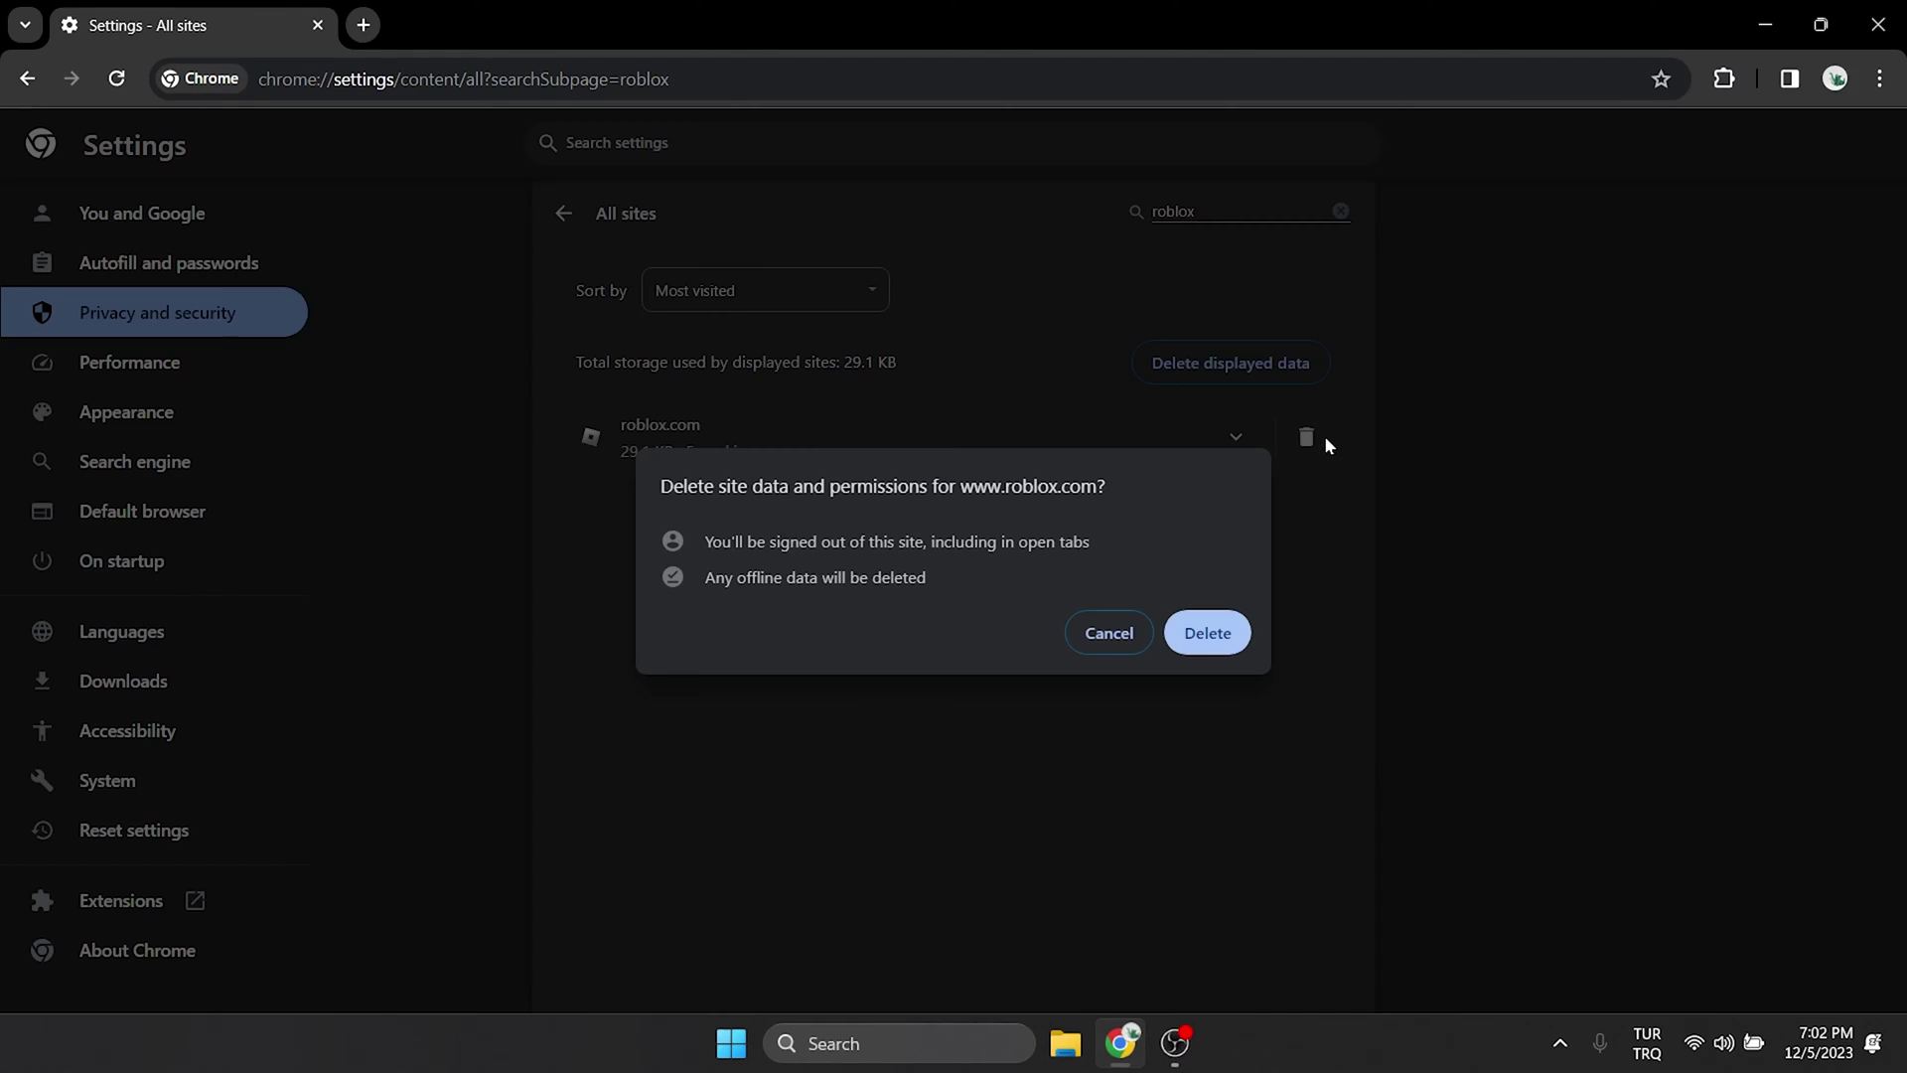
left_click(1218, 635)
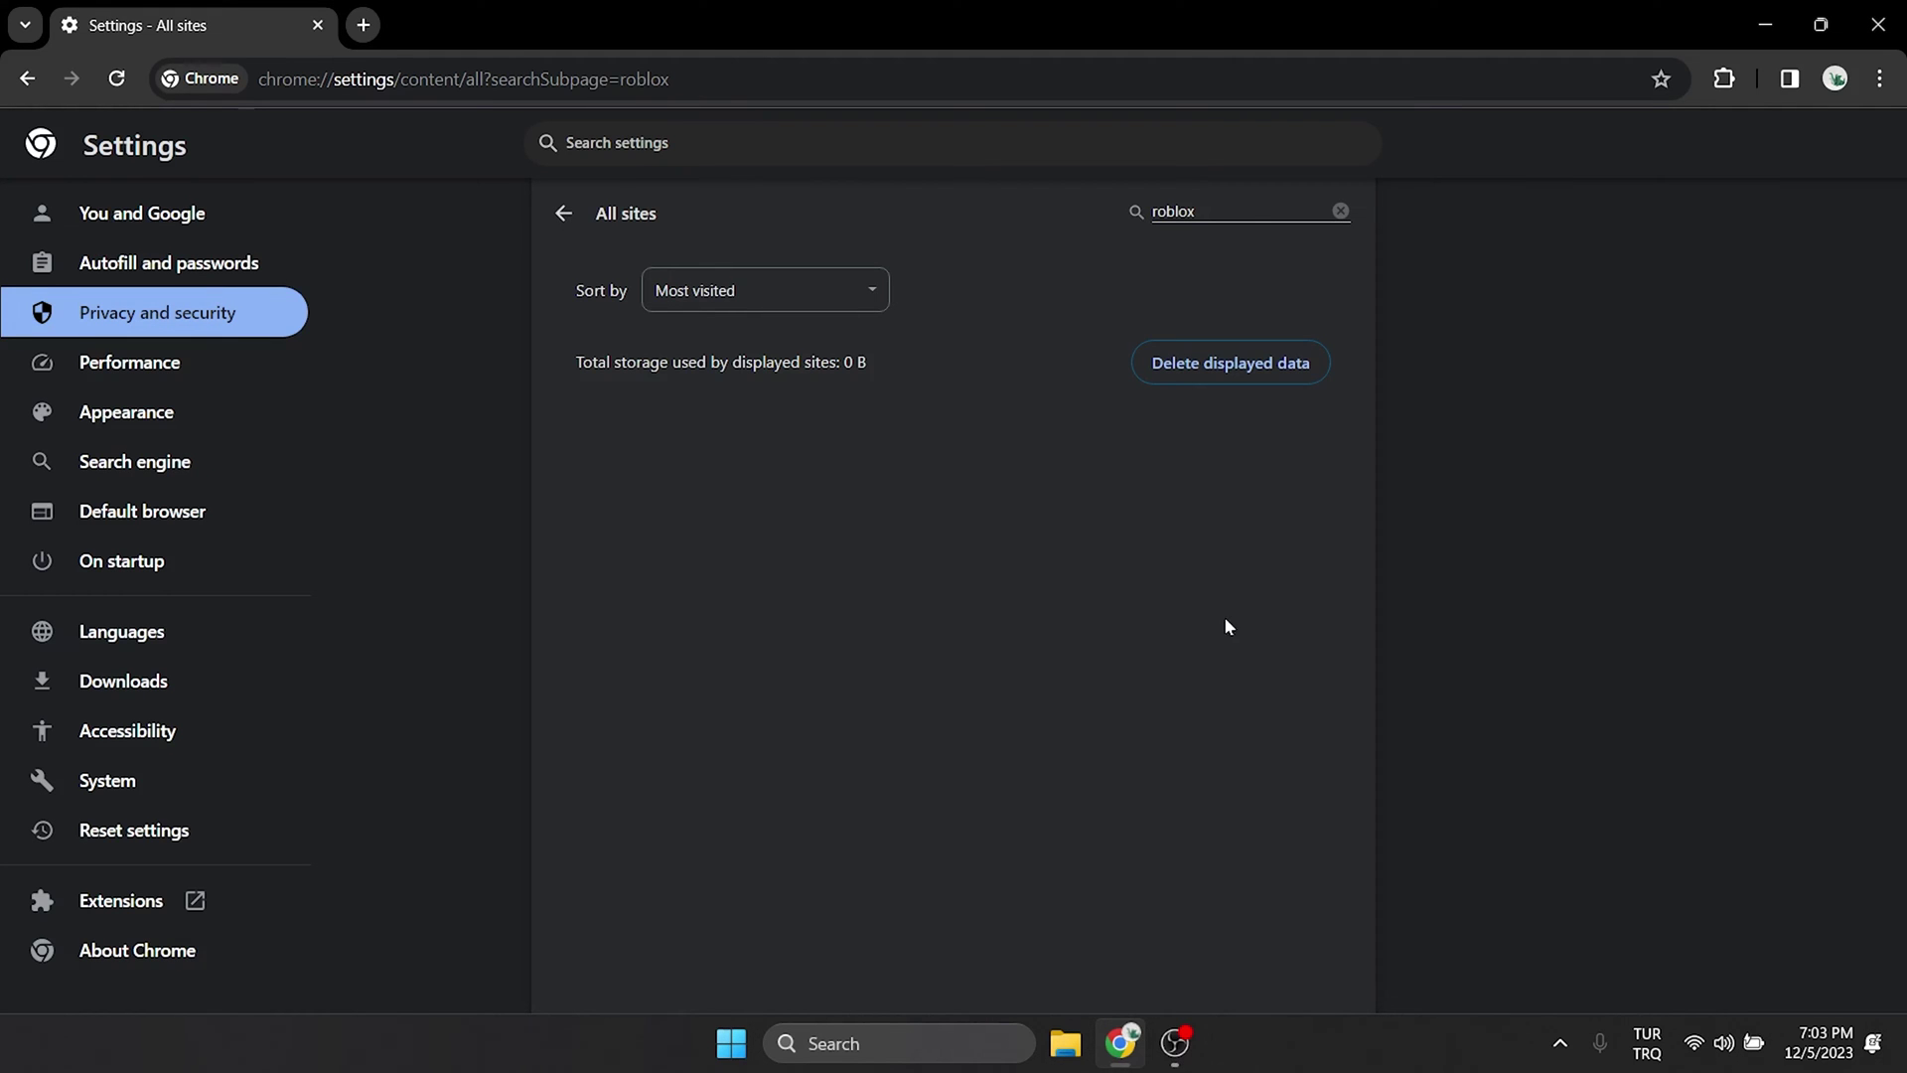
left_click(1877, 24)
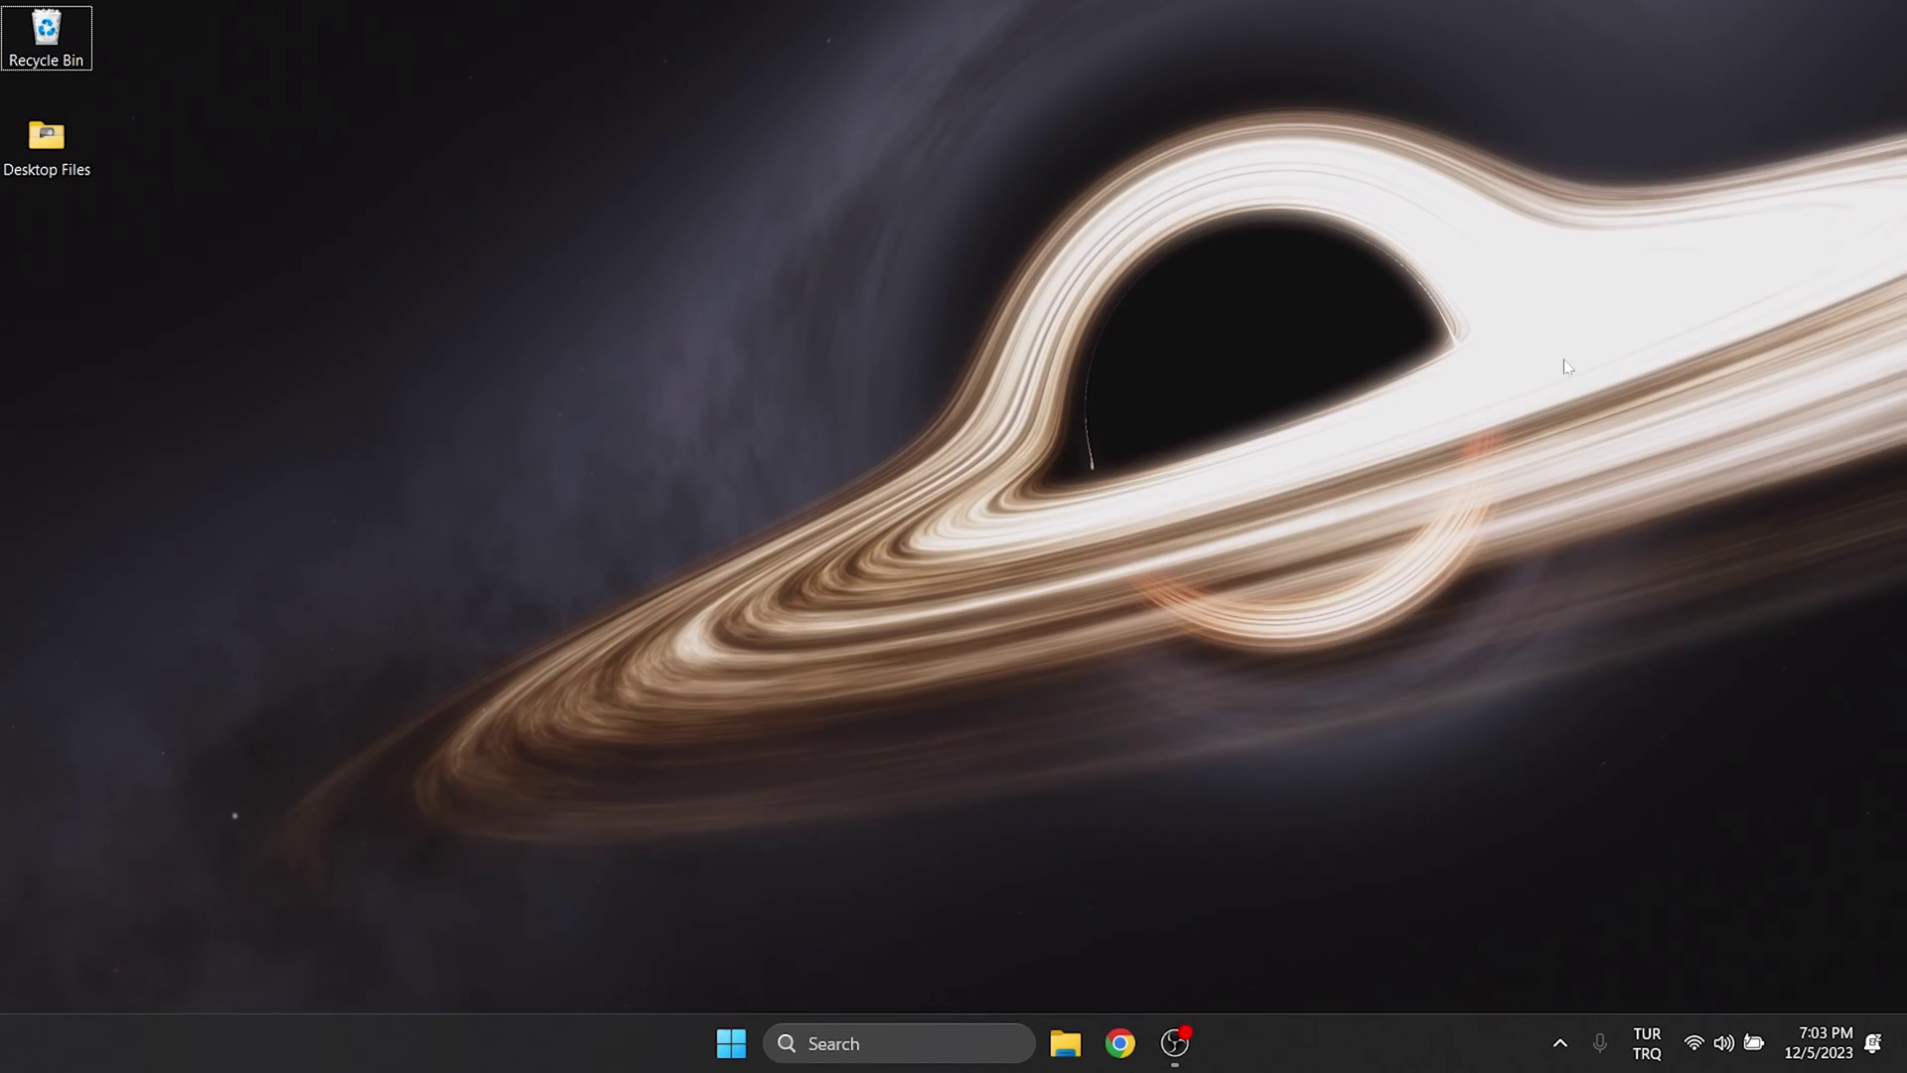
Run %localappdata% from the Windows Run dialog to open AppData\Local.
left_click(865, 1033)
type("run")
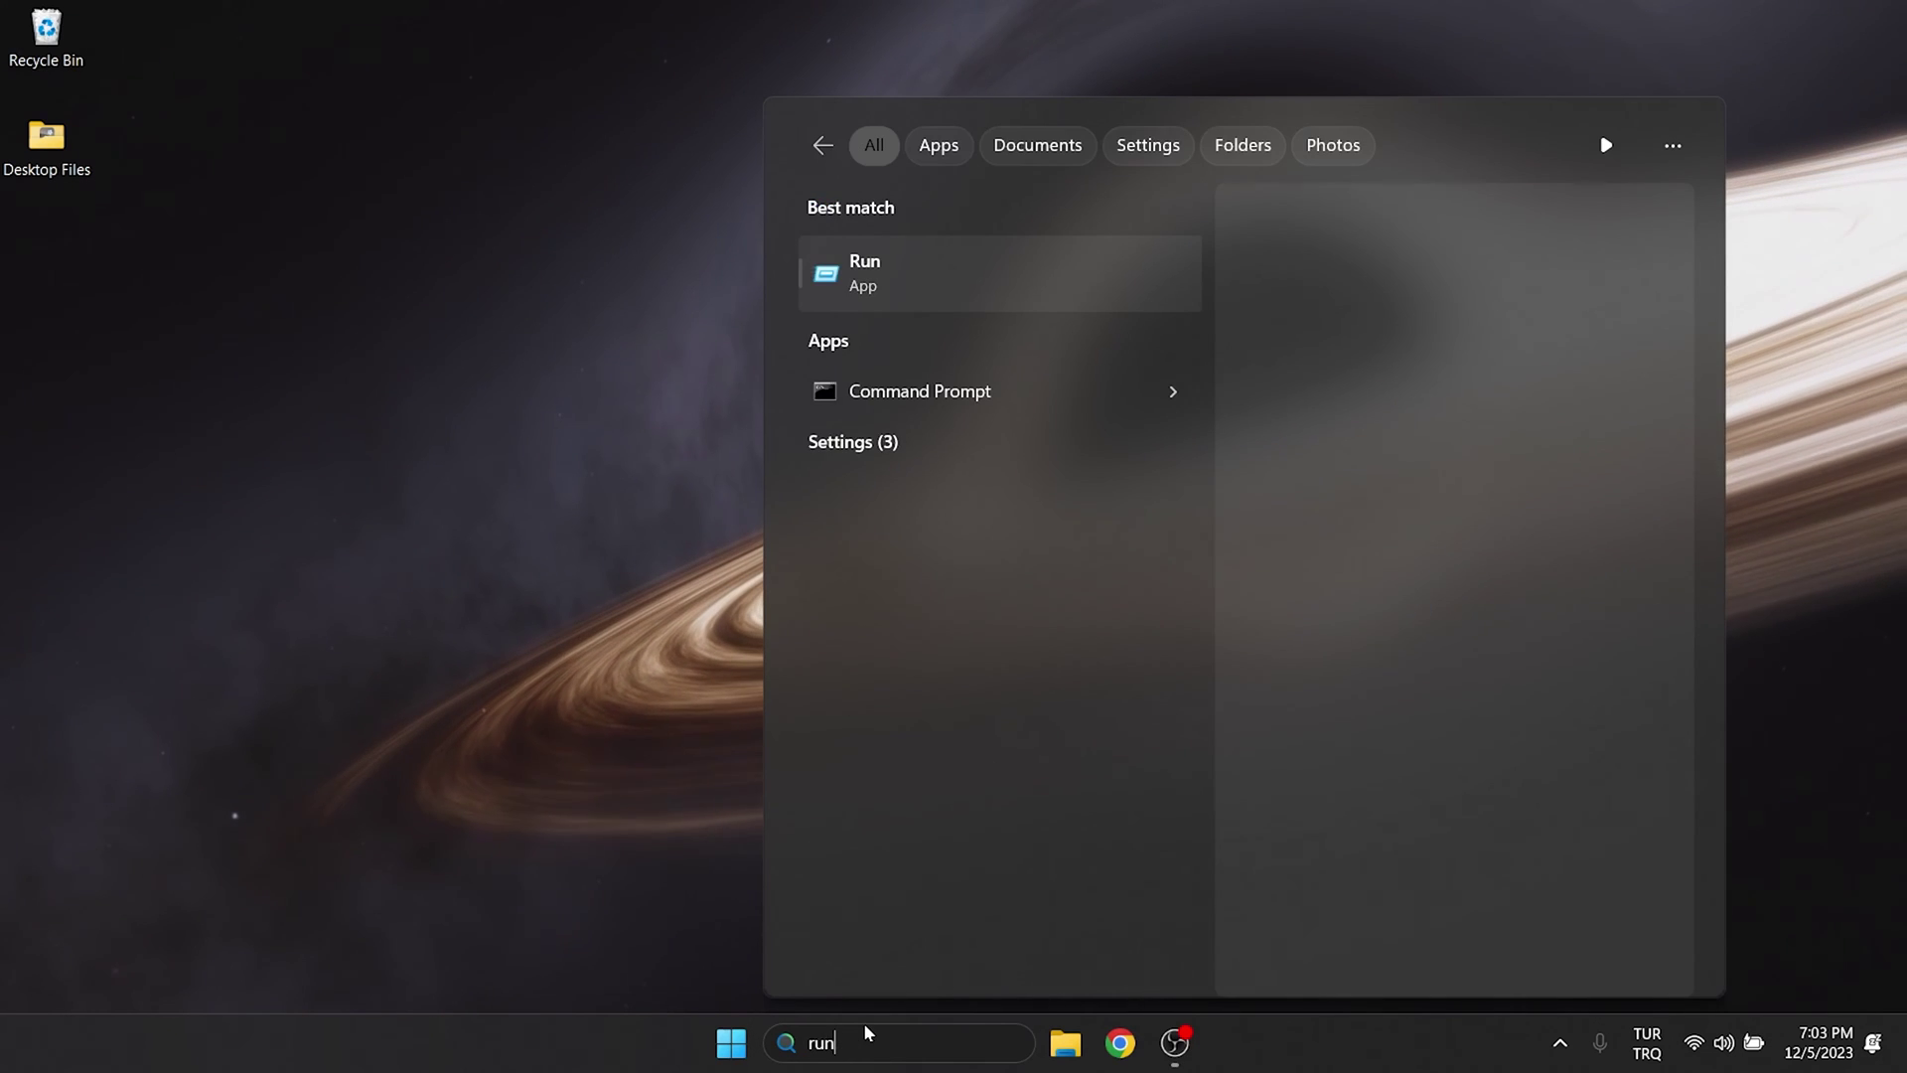
left_click(923, 288)
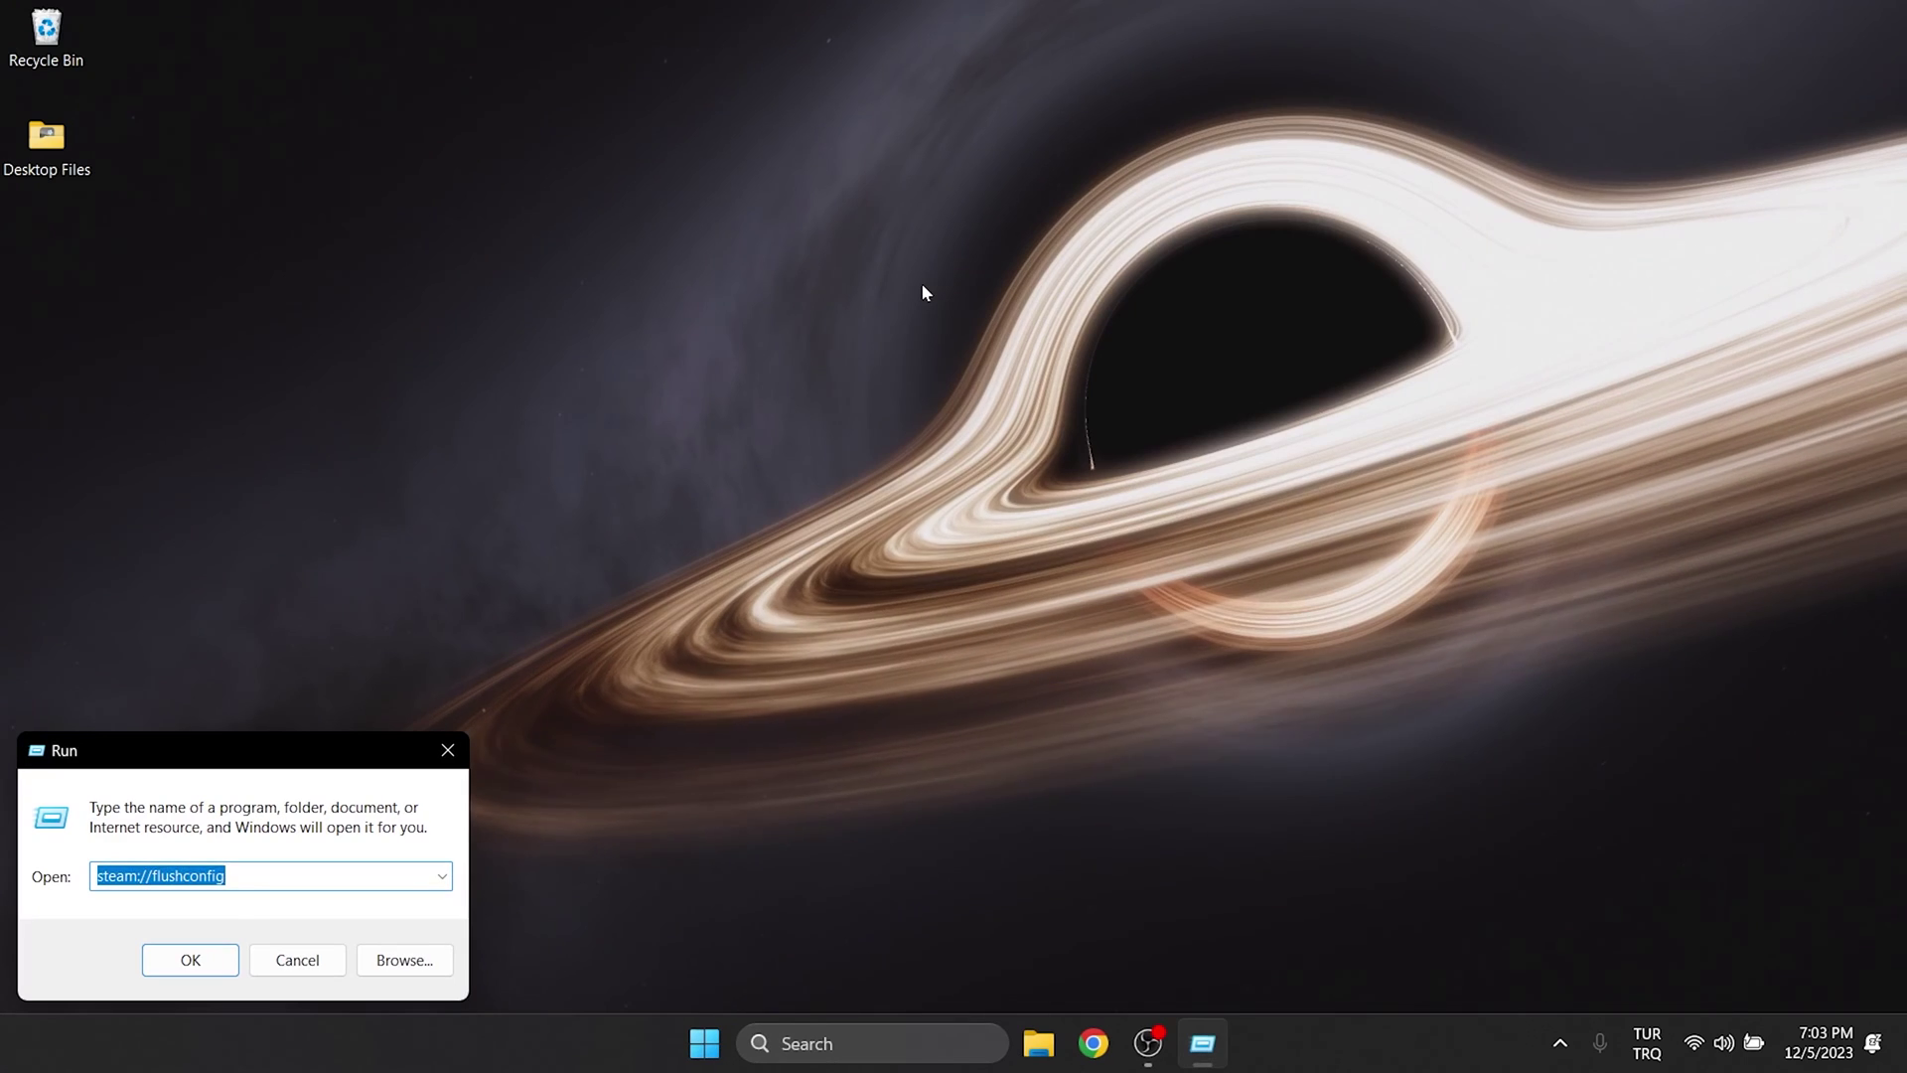
key("BackSpace")
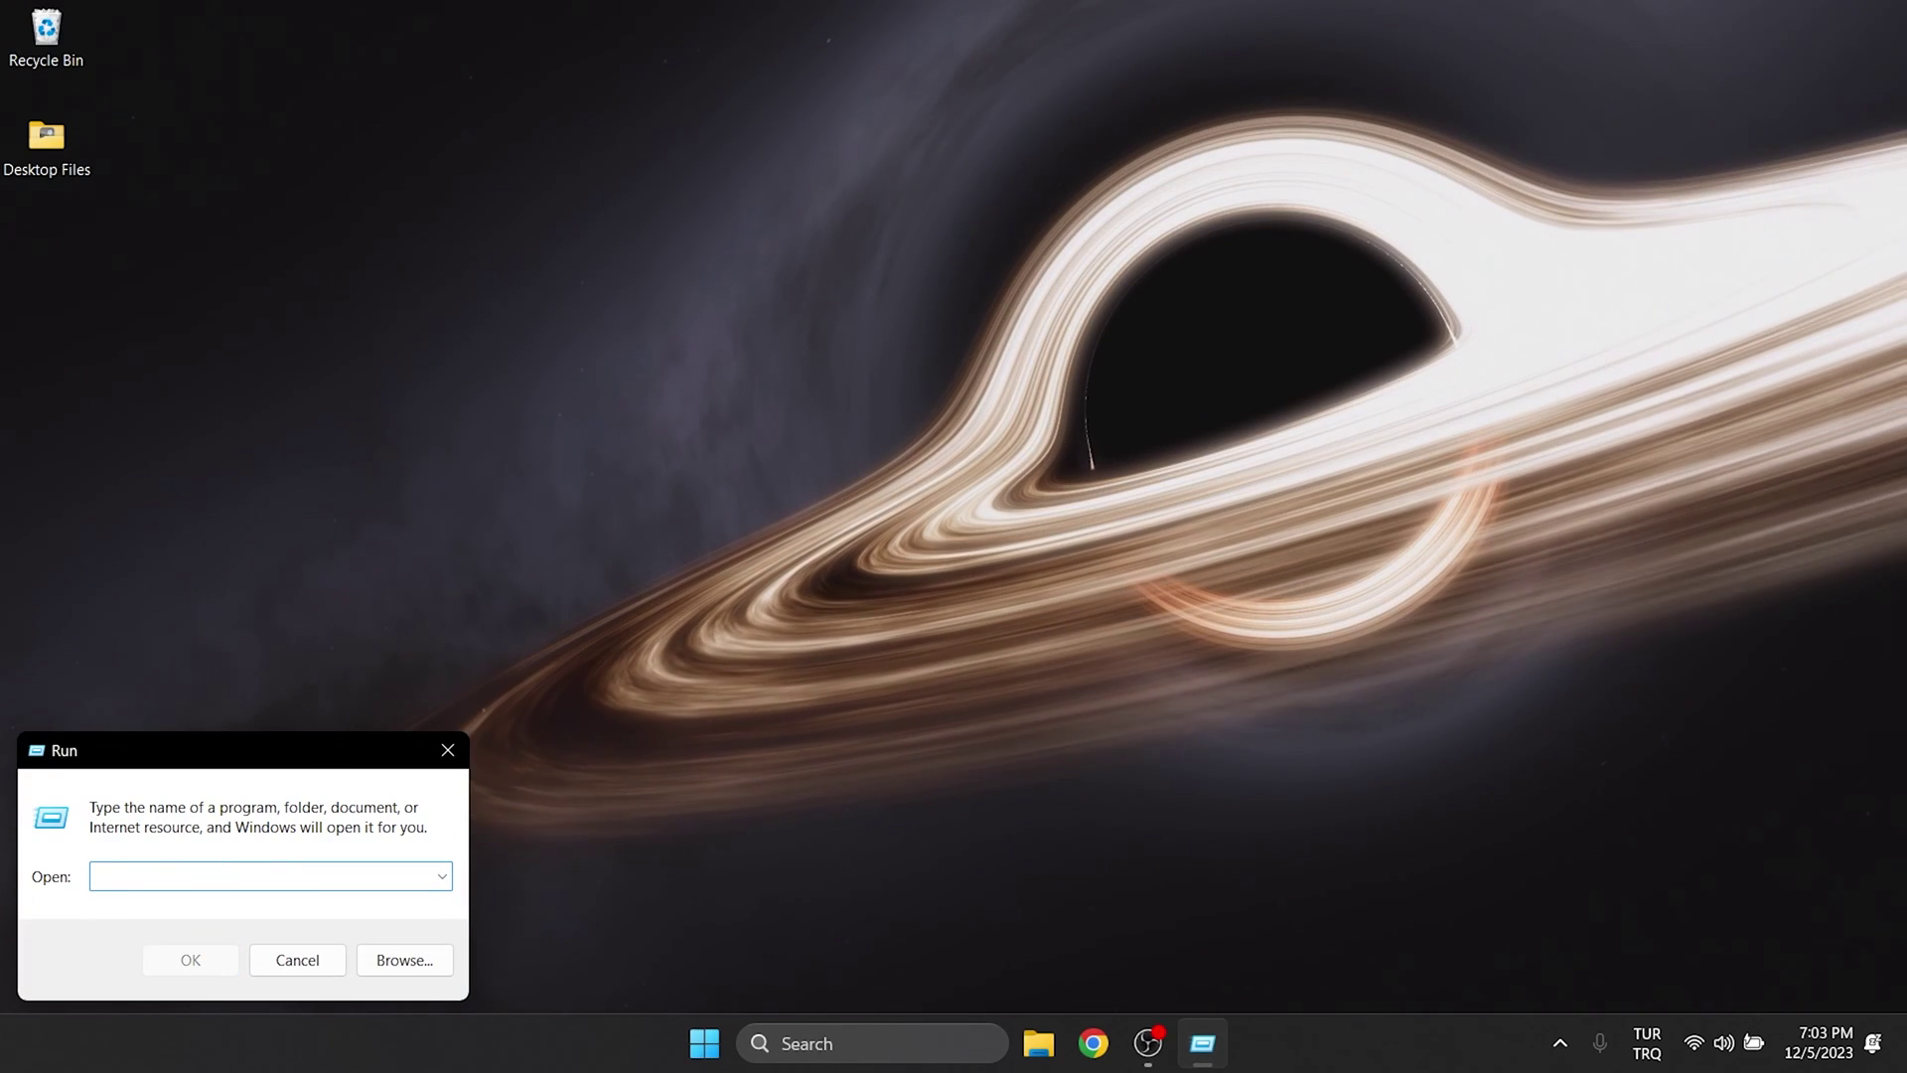
type("%localappdata%")
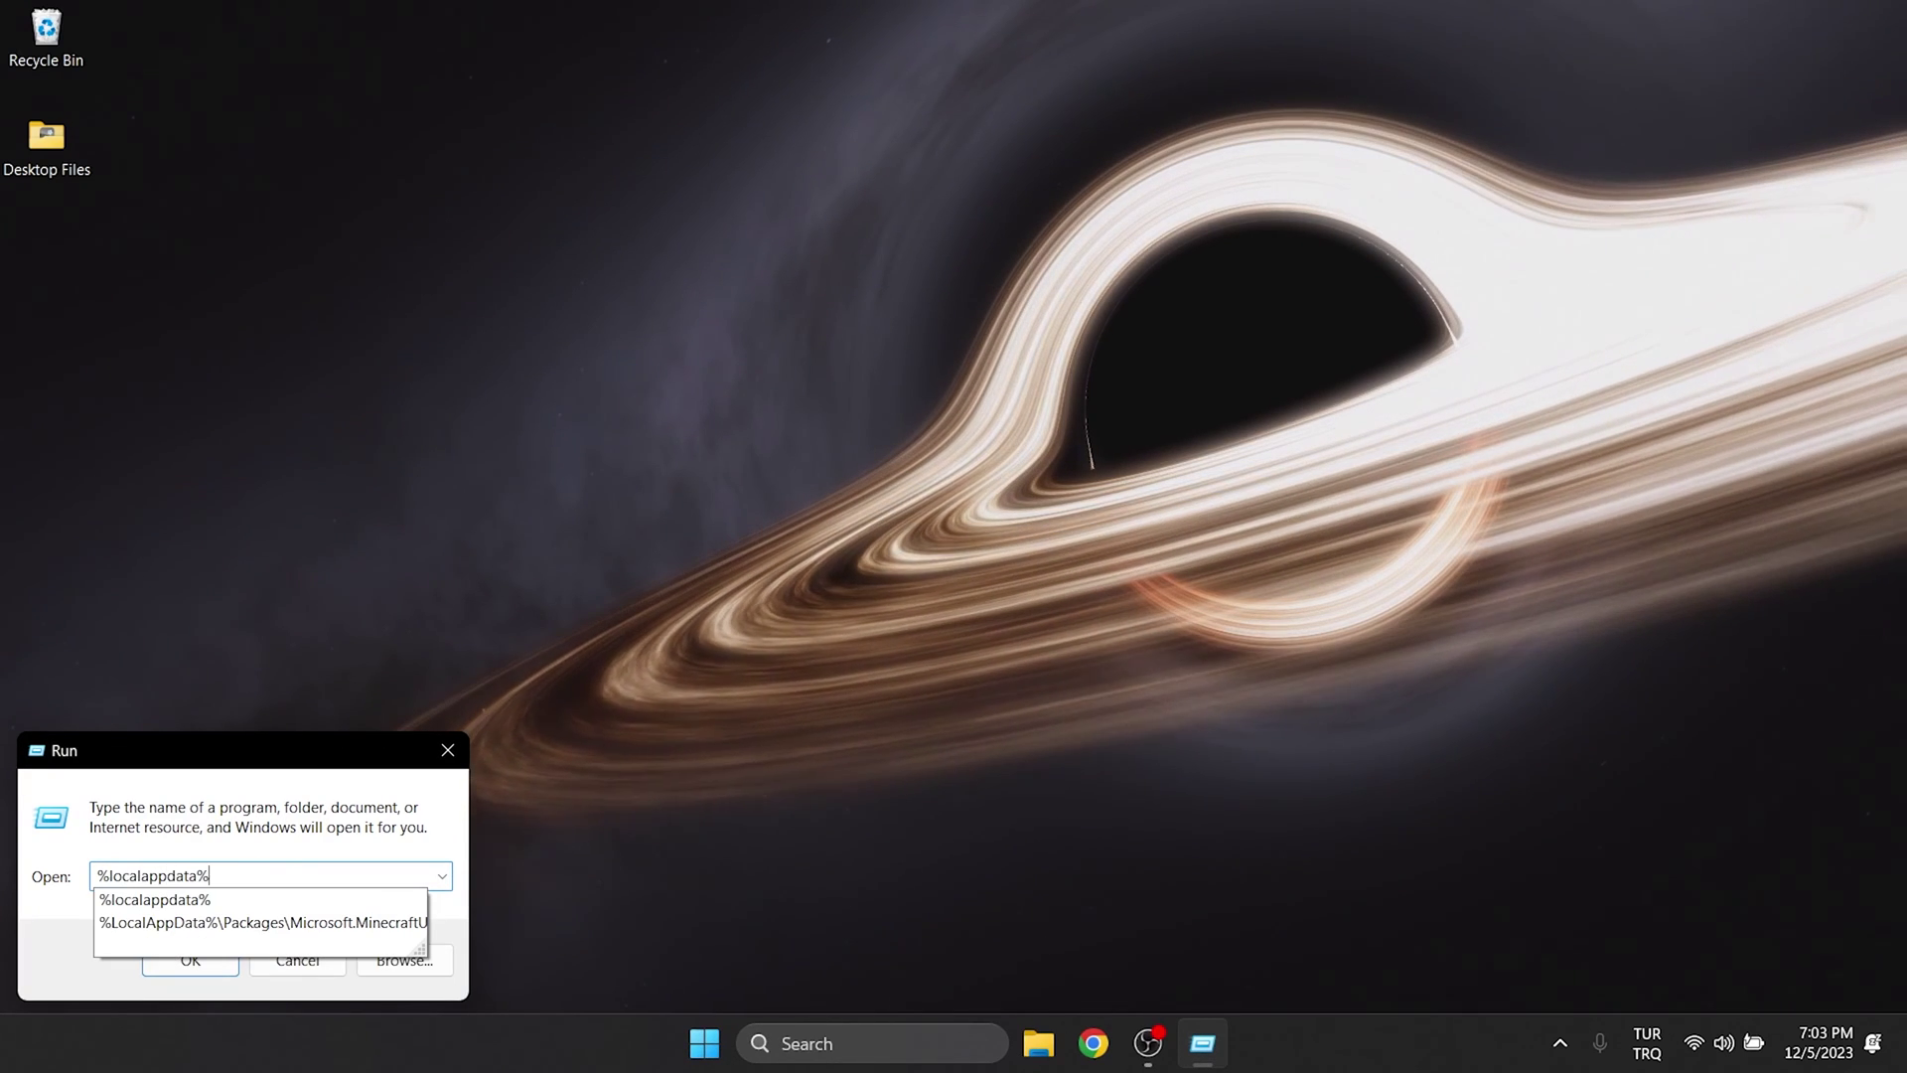
key("Return")
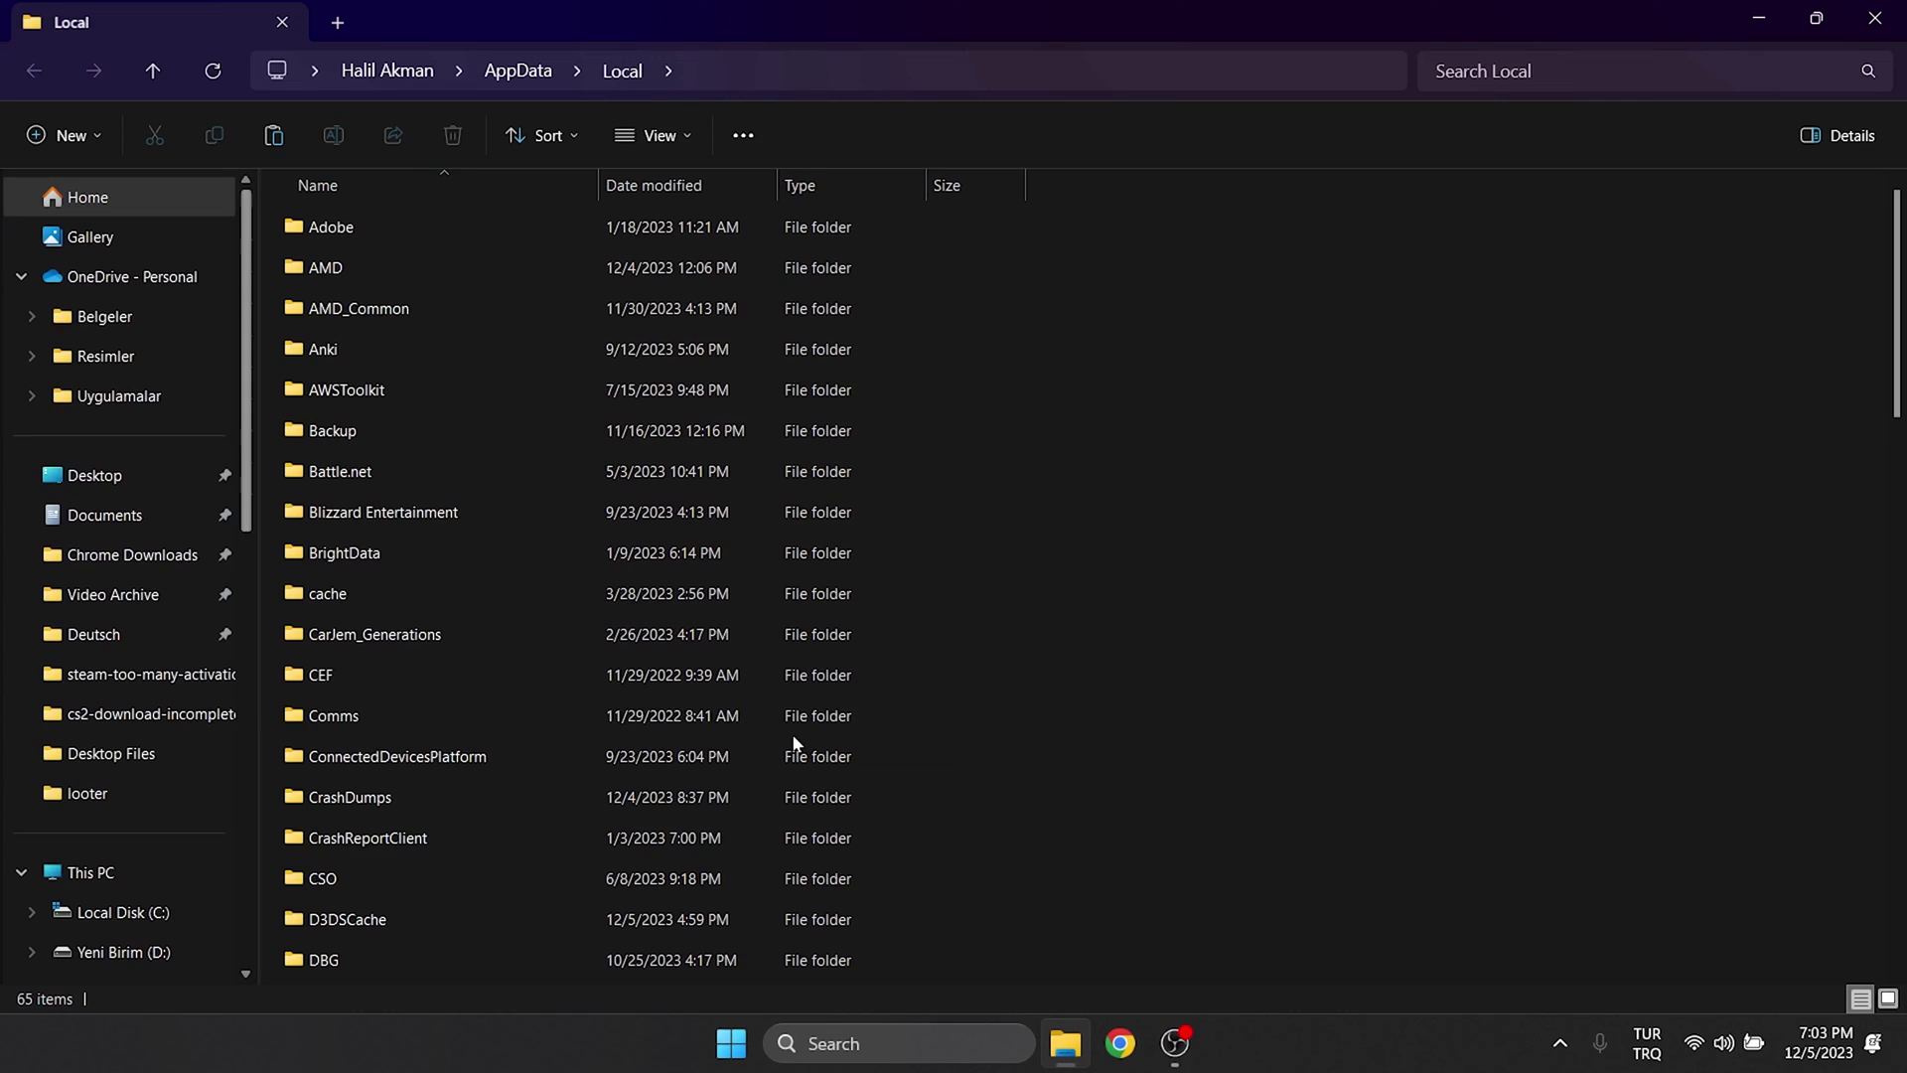
Delete the Roblox folder inside AppData\Local\Temp.
key("t")
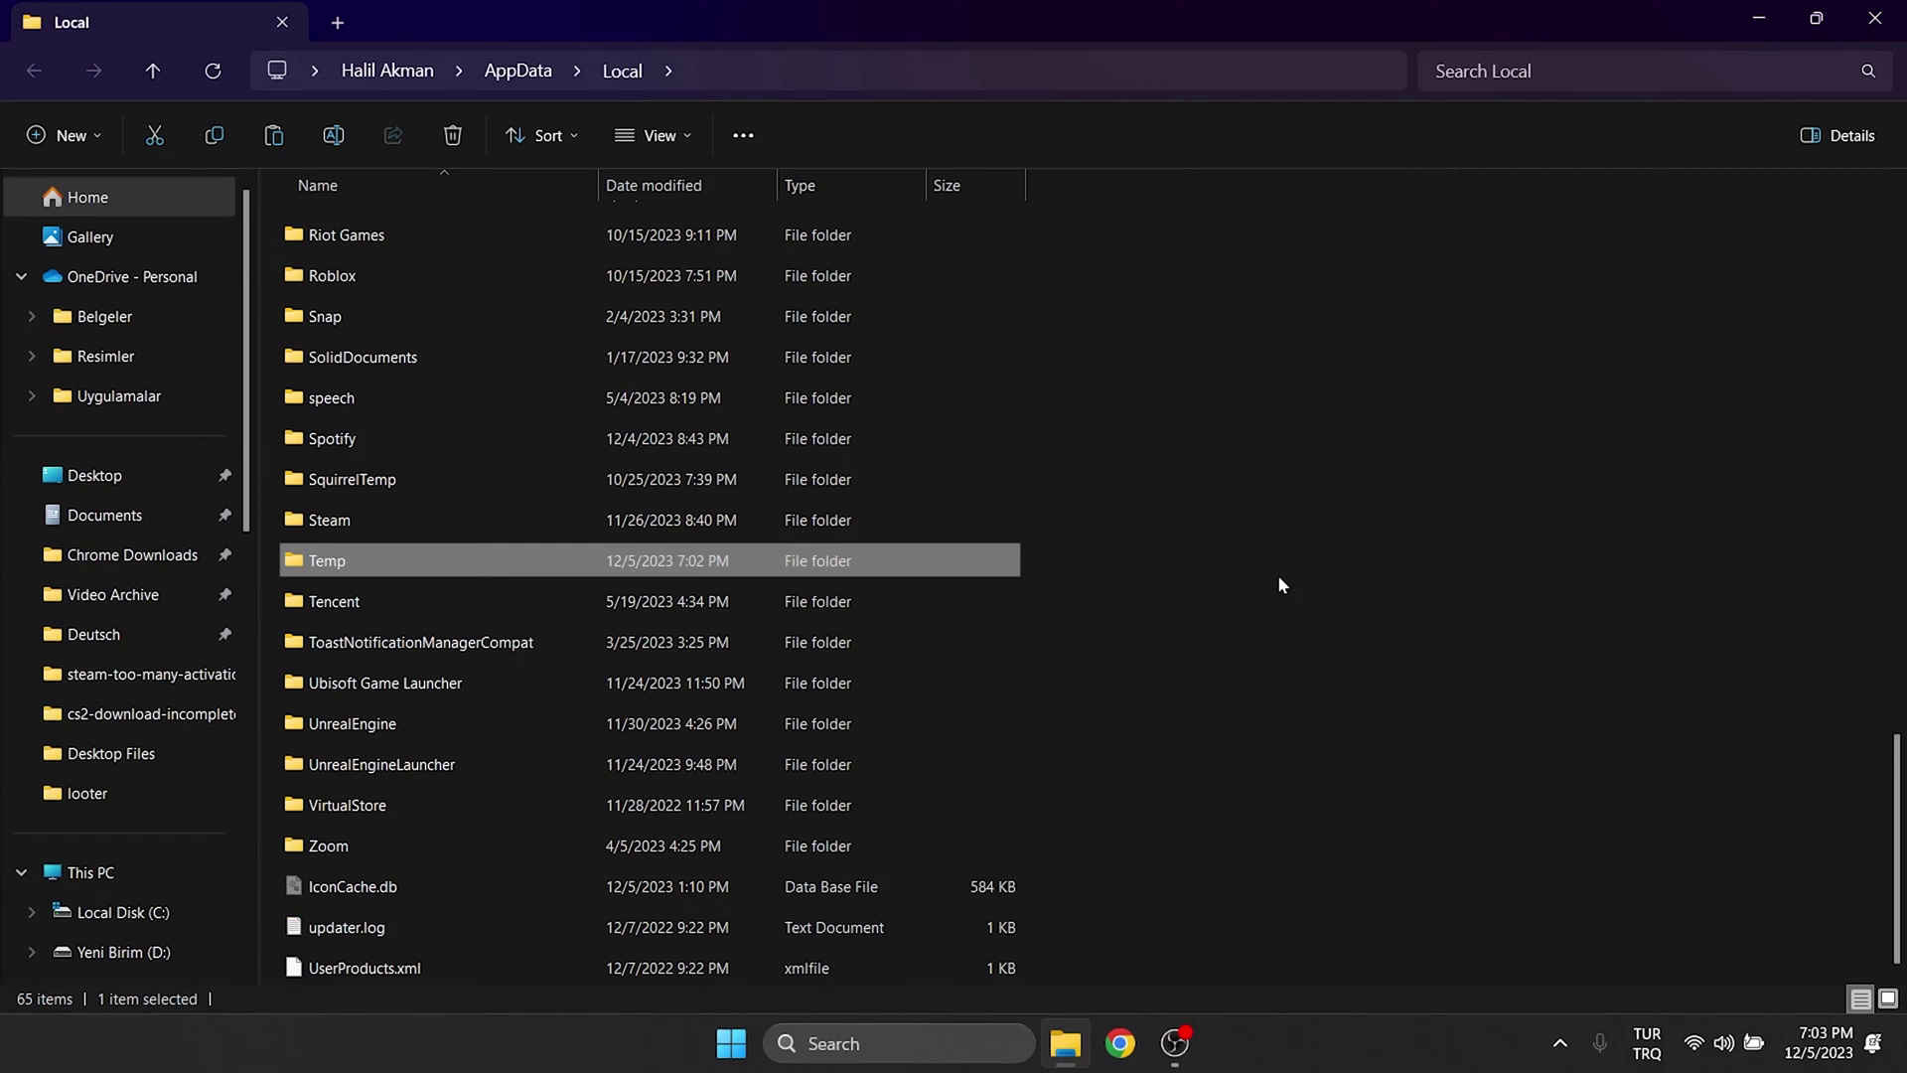
double_click(355, 561)
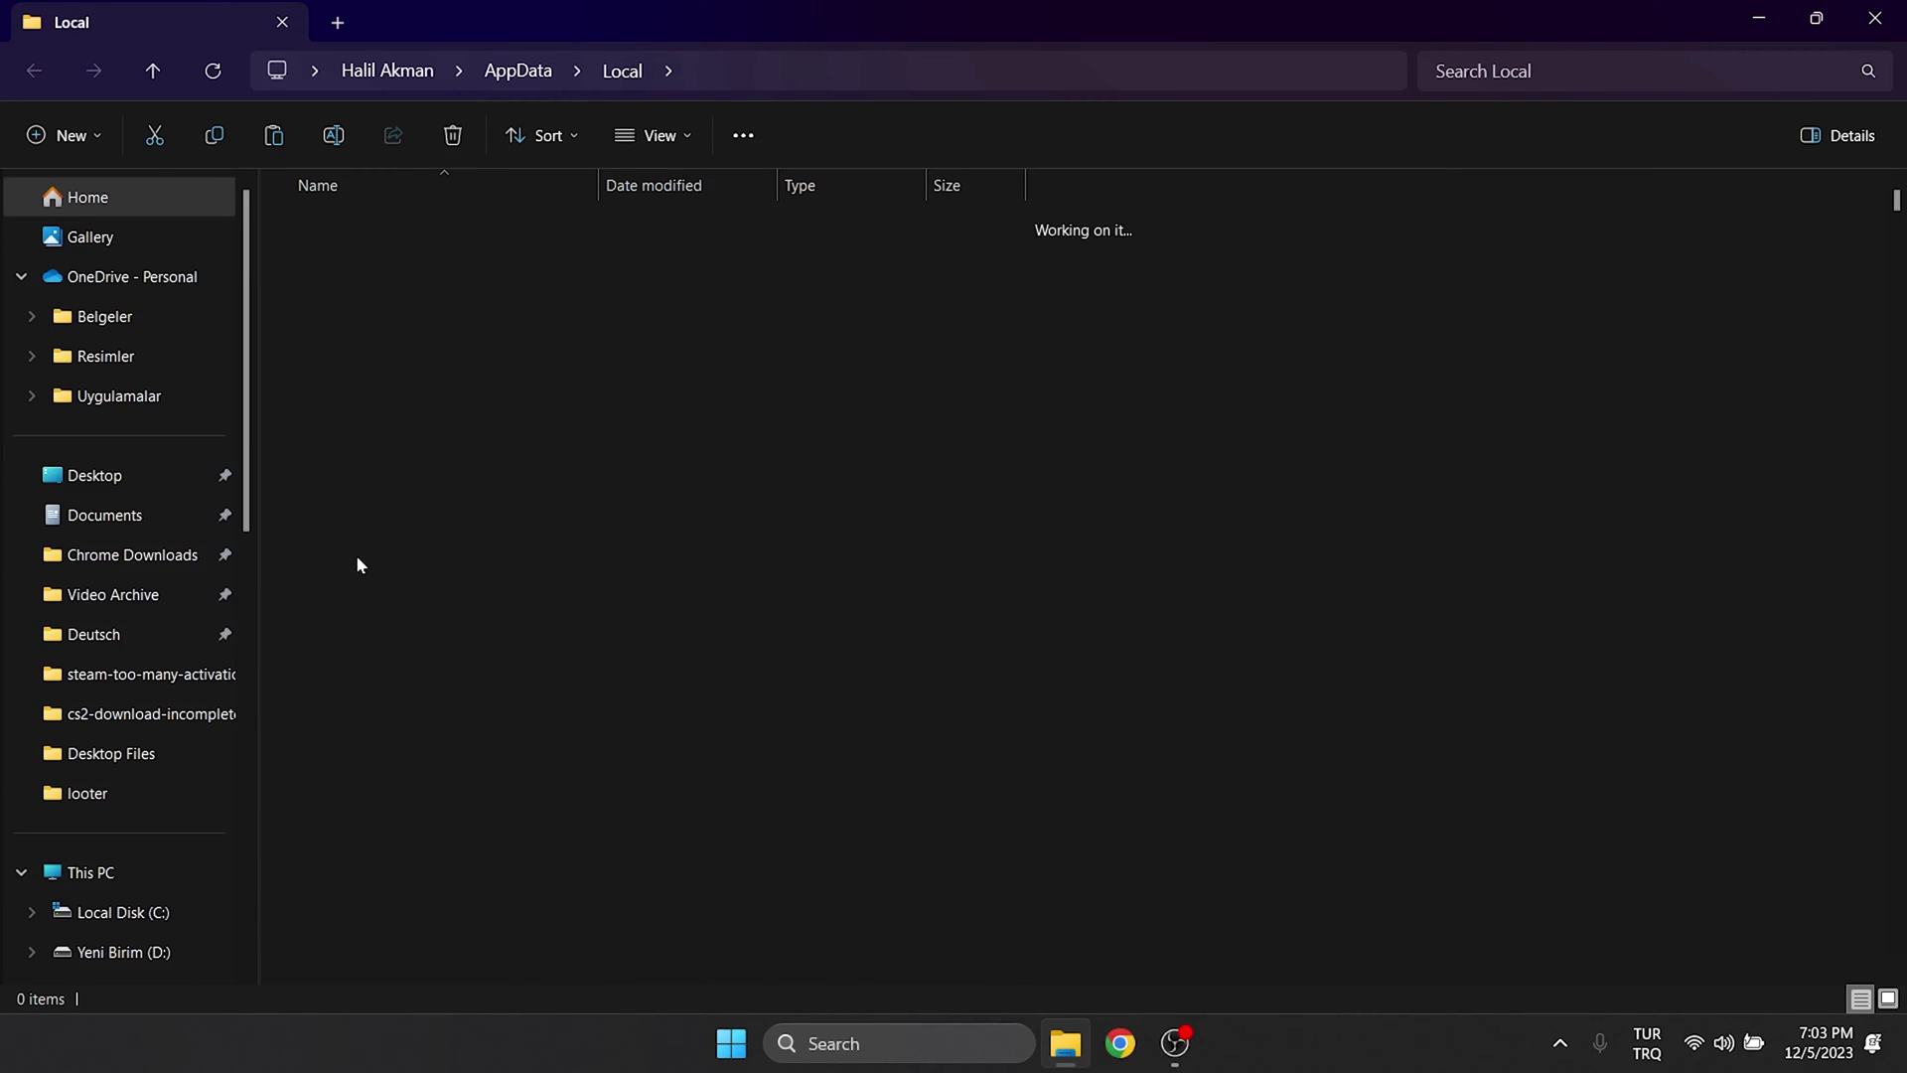
key("r")
left_click(417, 261)
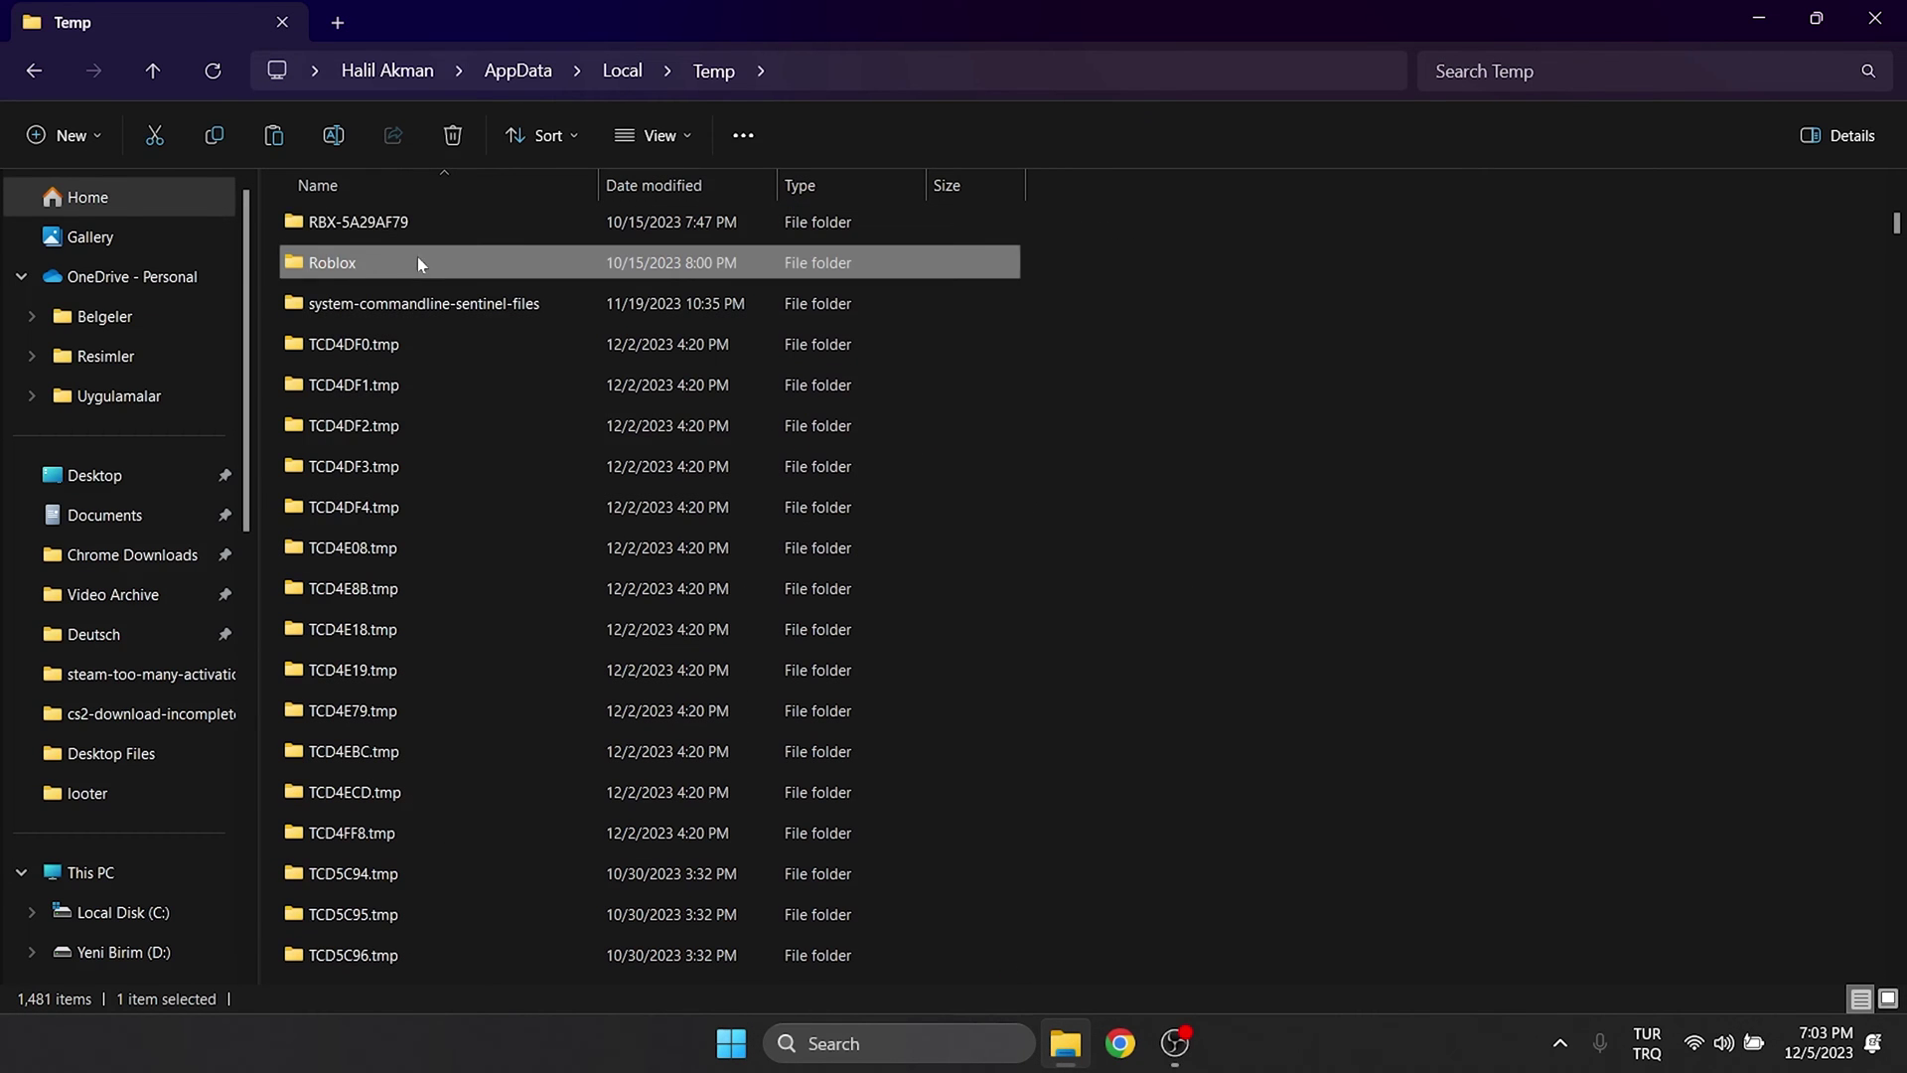
right_click(362, 265)
left_click(583, 289)
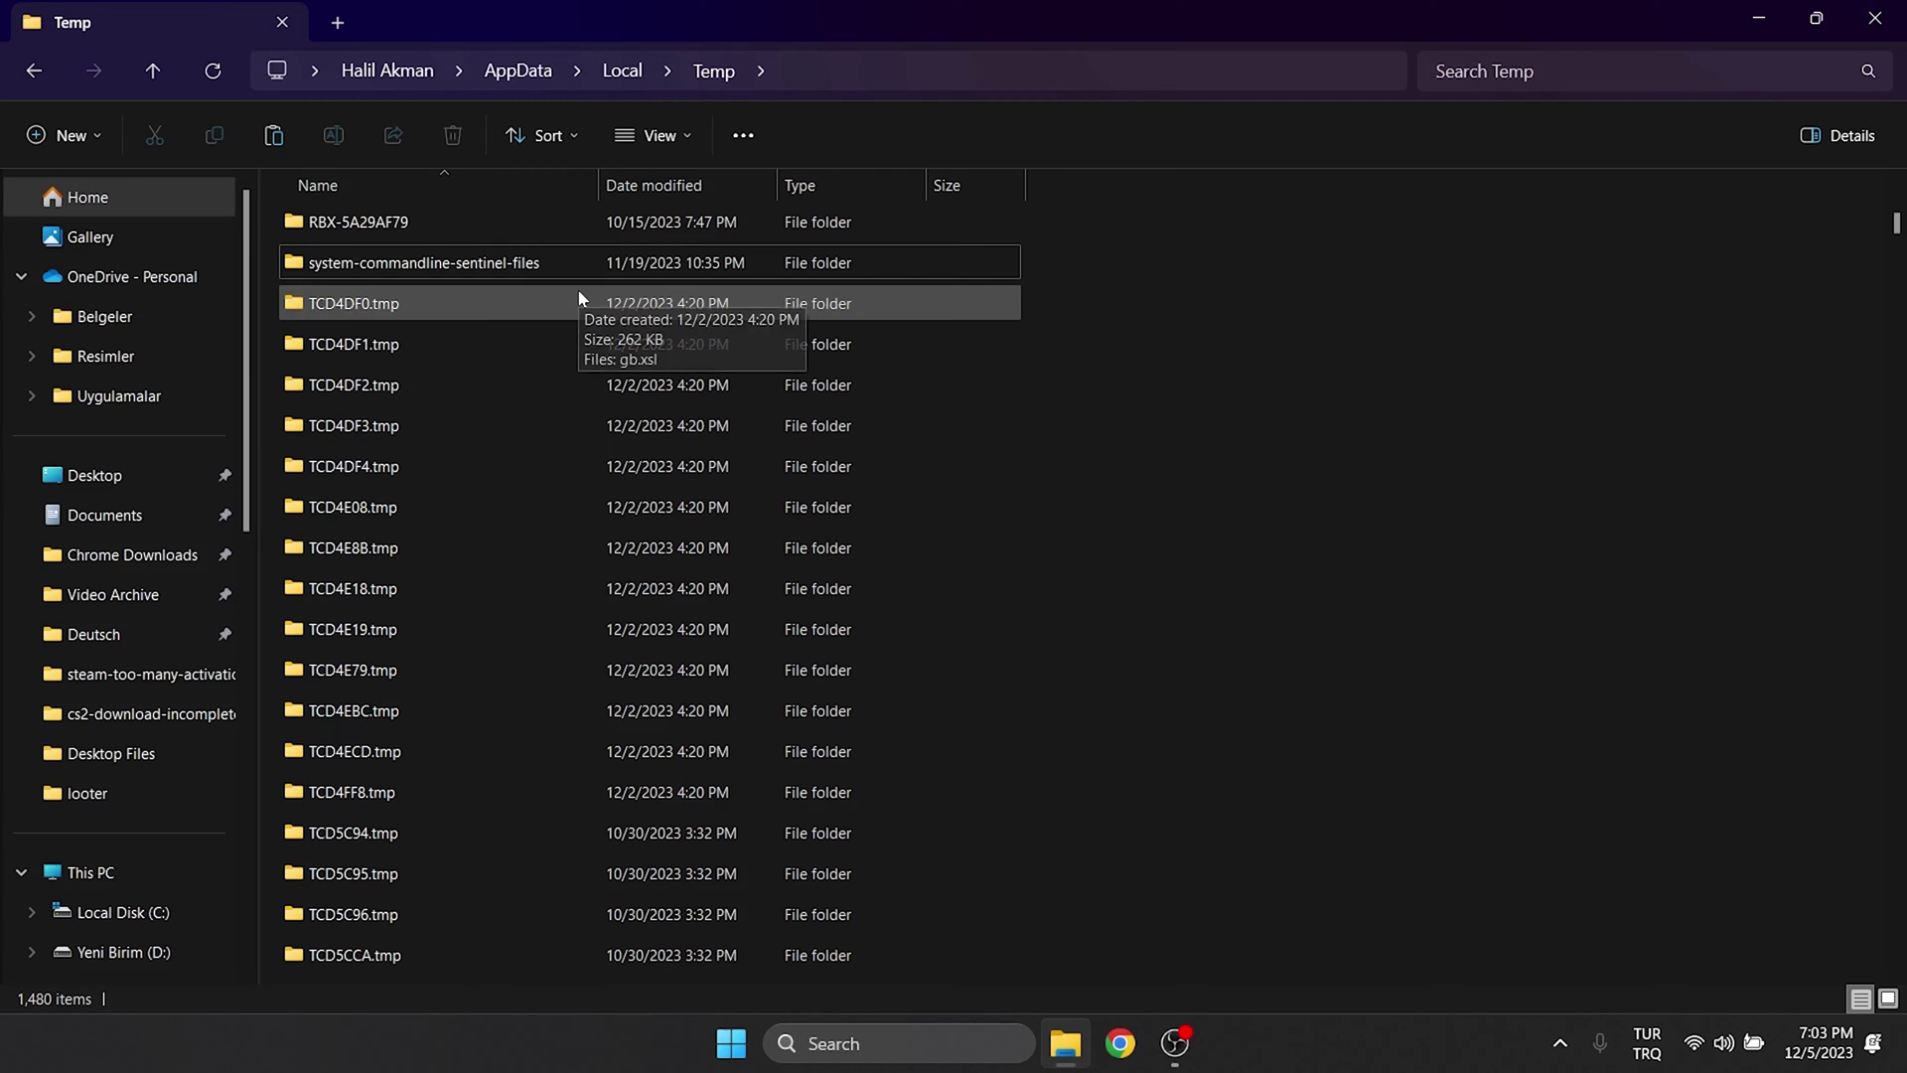
Return to AppData\Local and delete its Roblox folder.
left_click(622, 72)
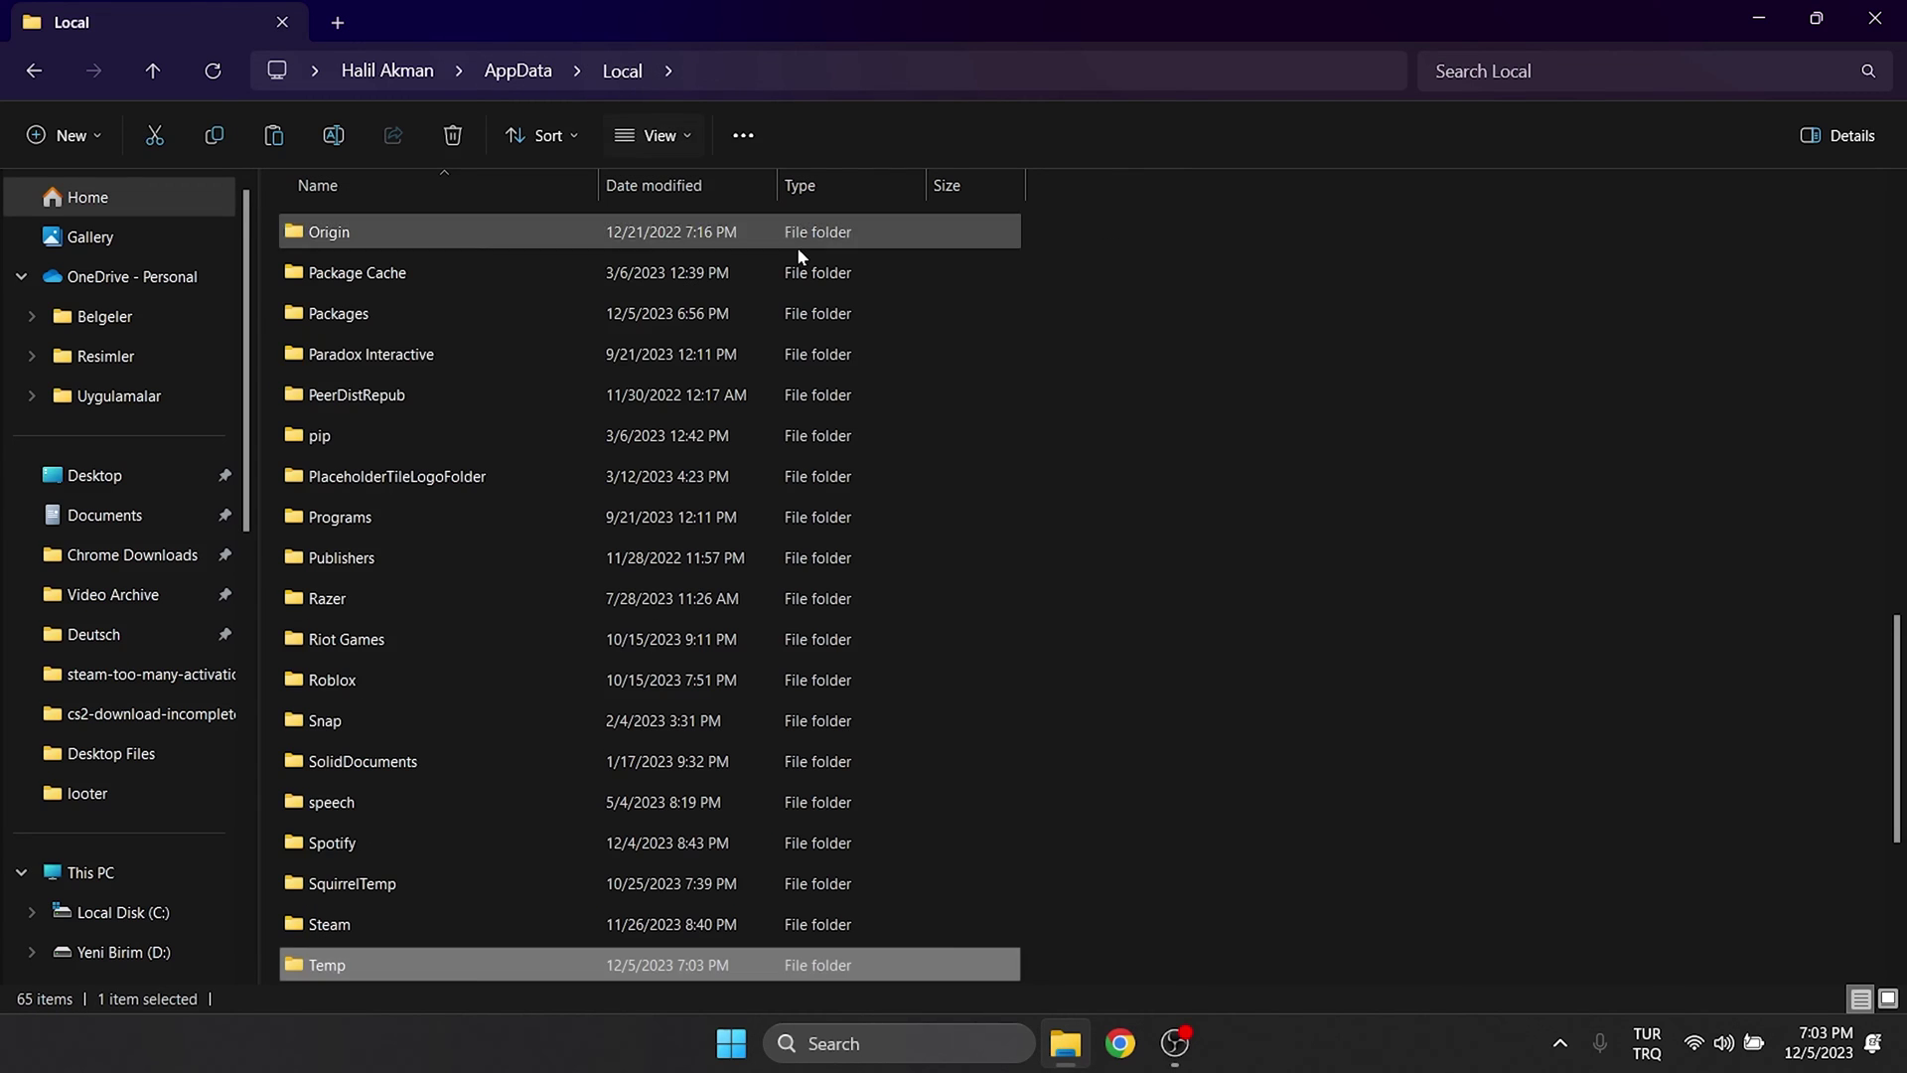
key("r")
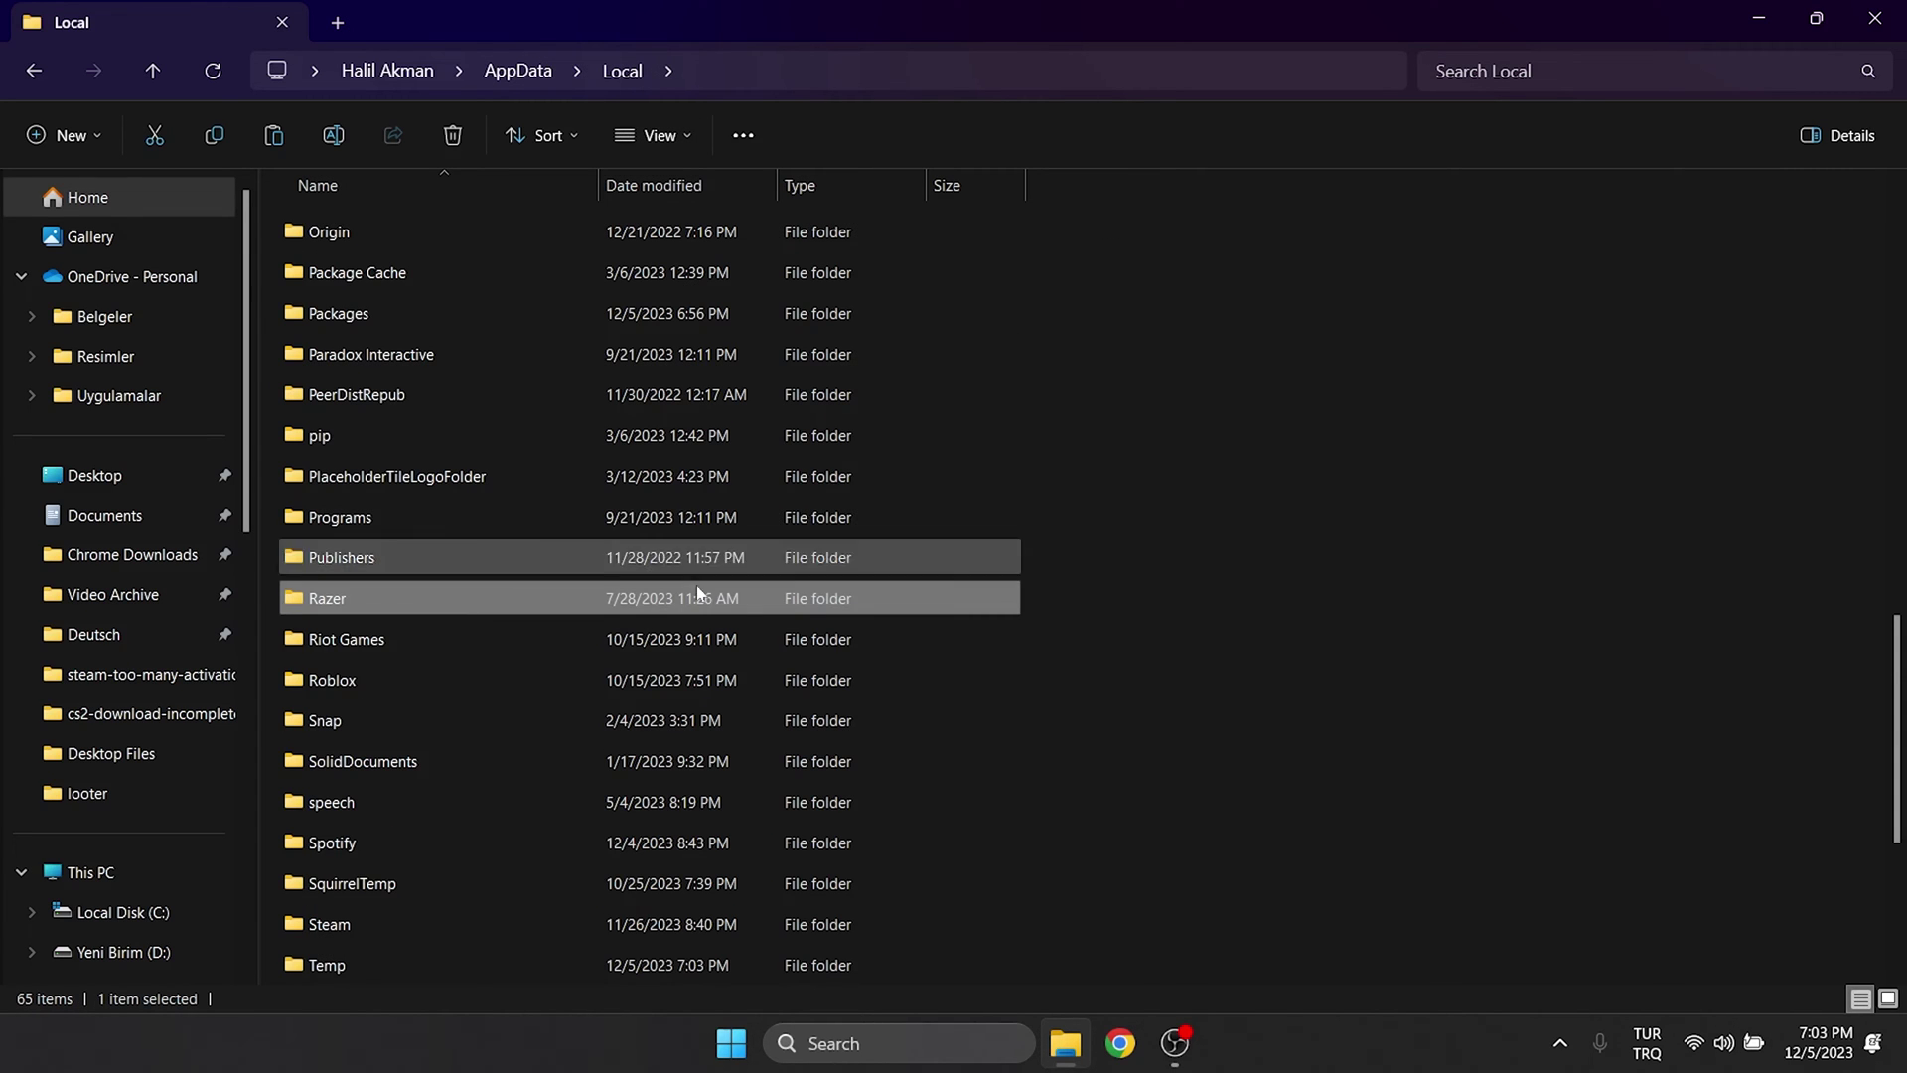
left_click(338, 683)
right_click(343, 683)
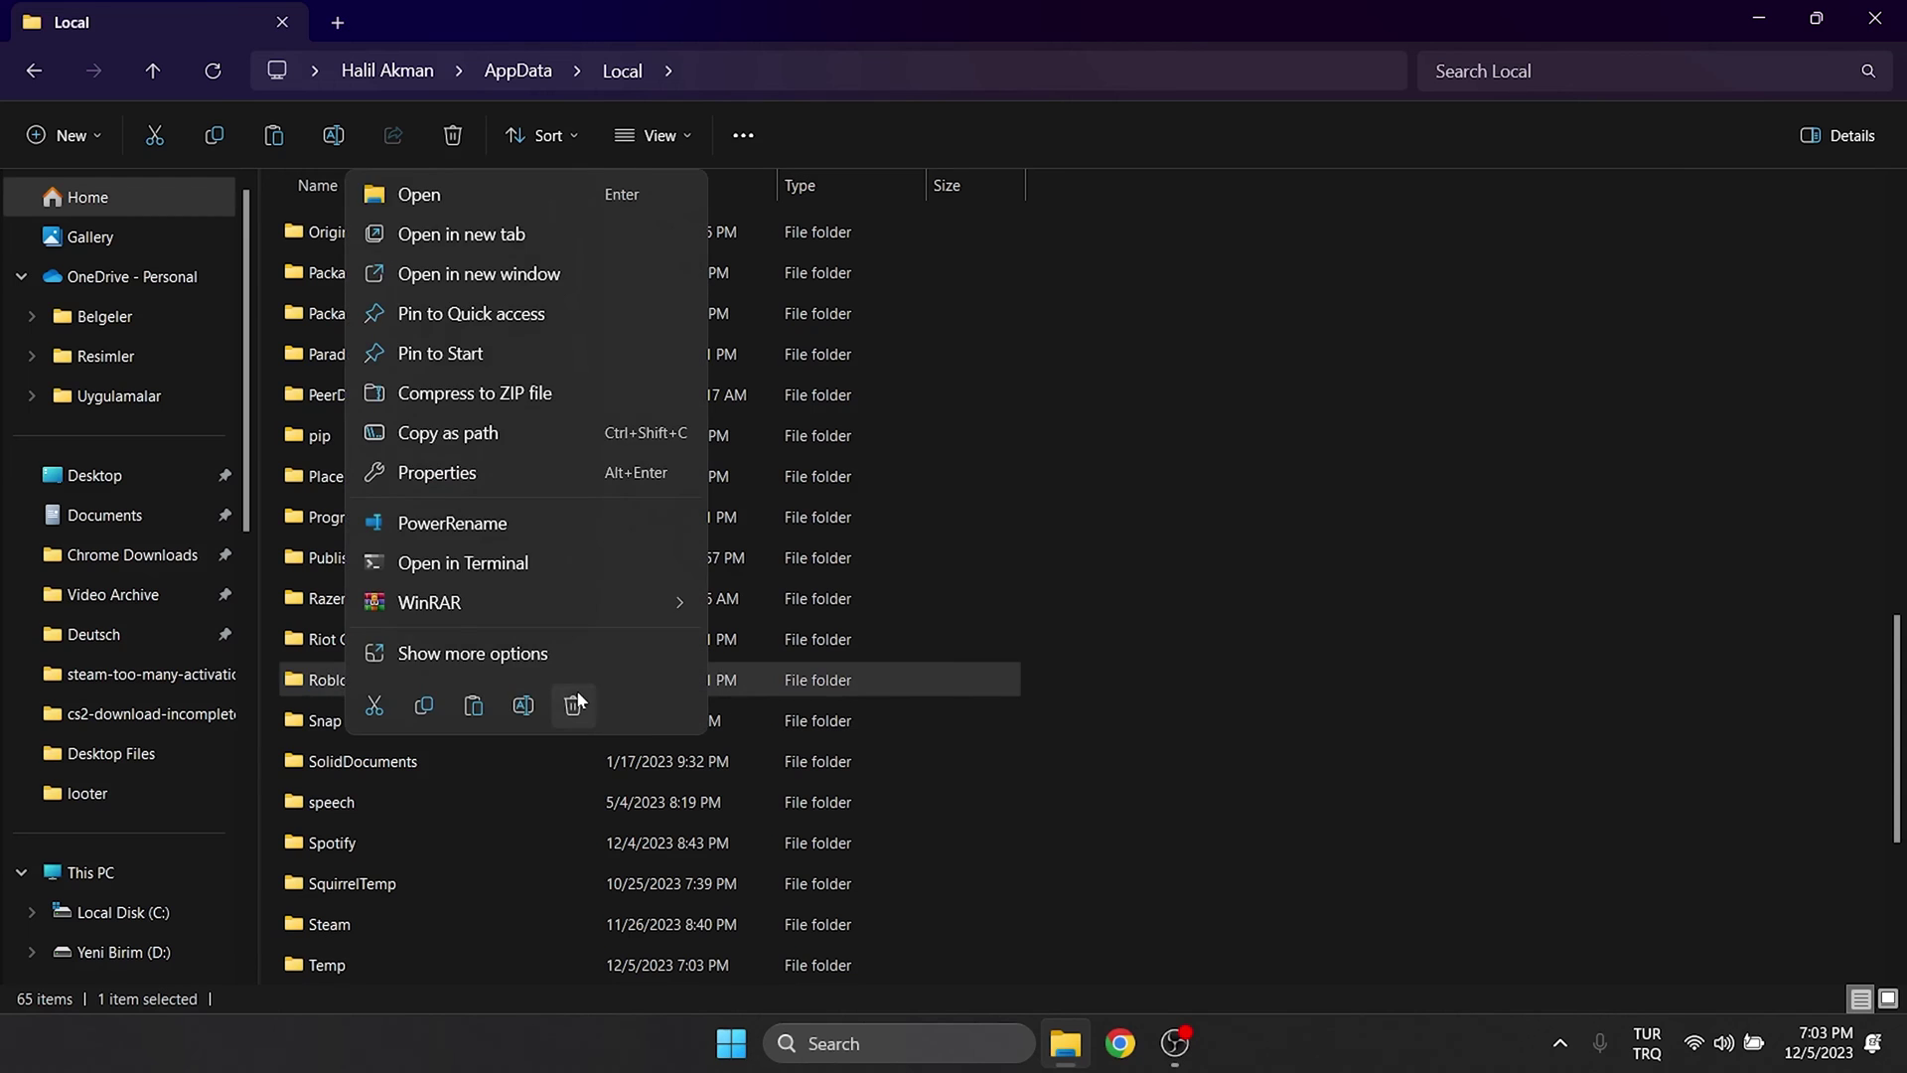
left_click(574, 705)
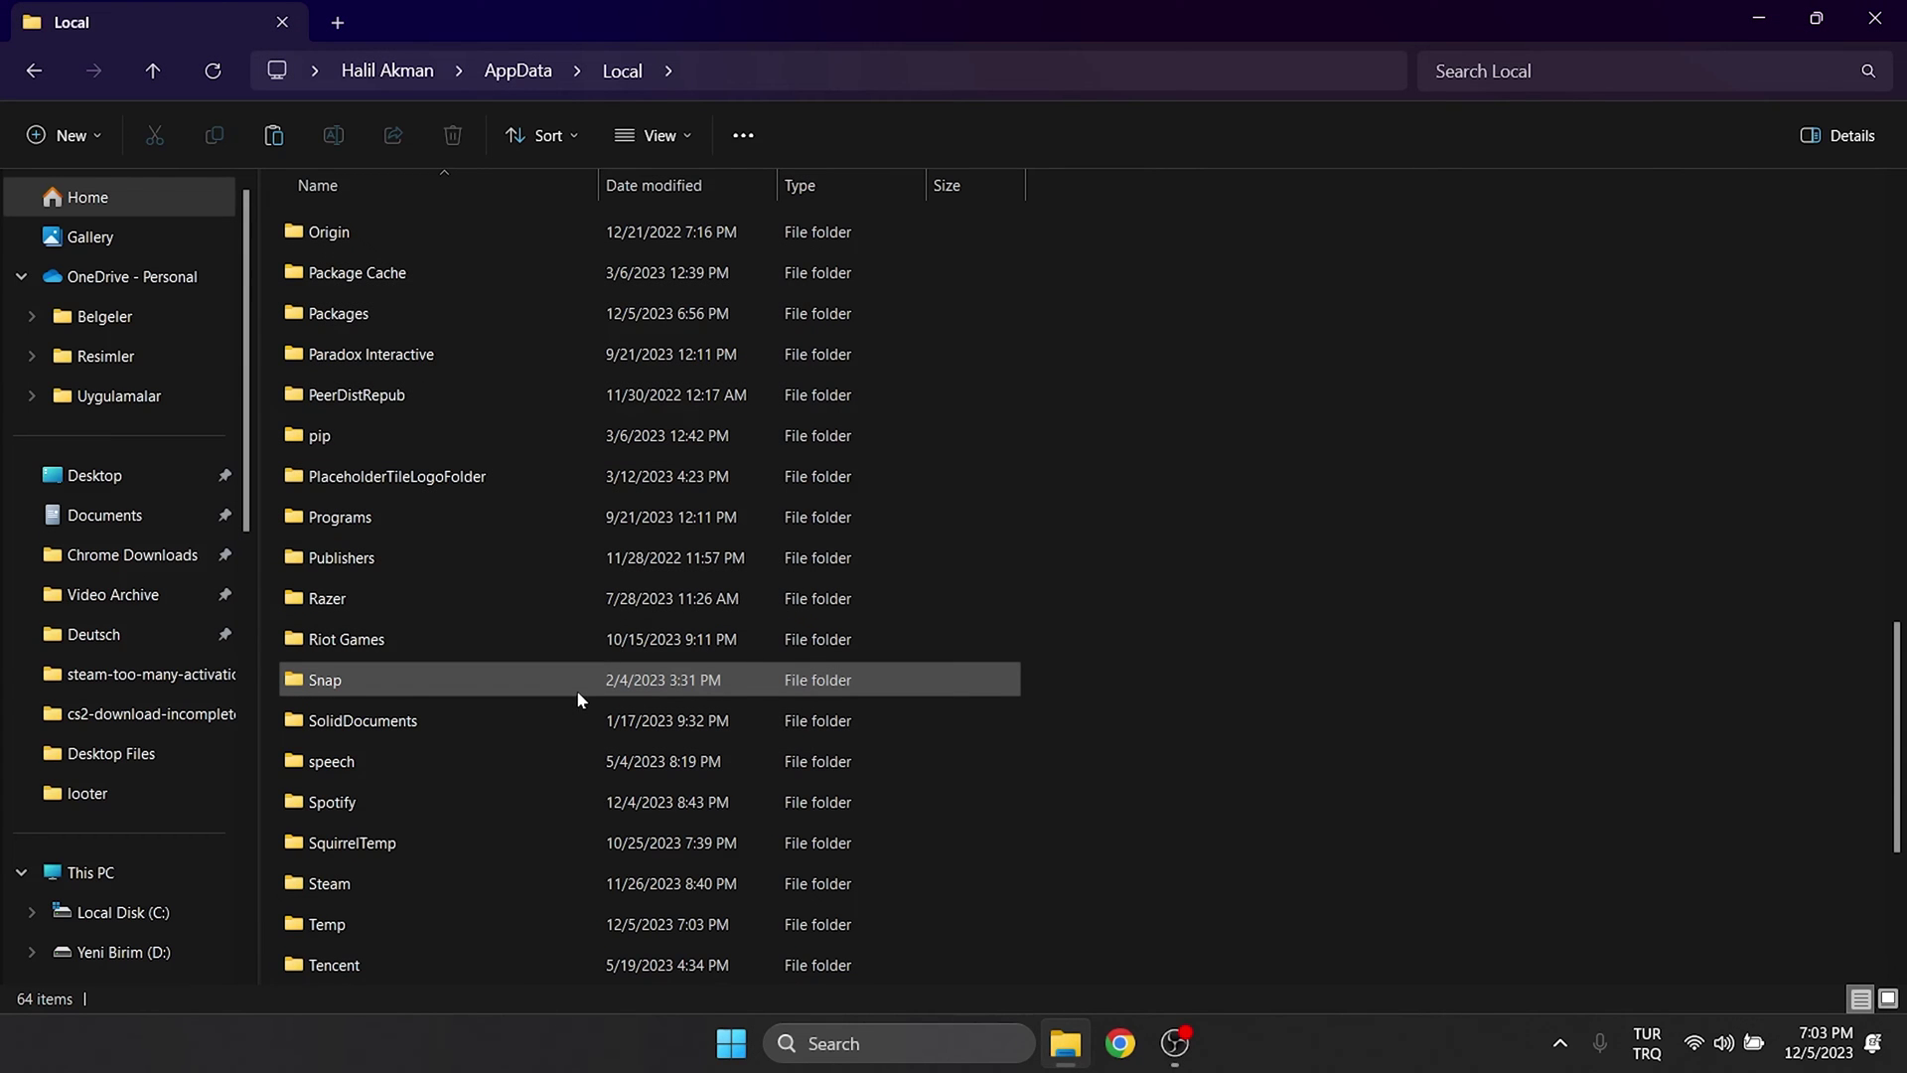
Load roblox.com/download in a new Chrome tab.
left_click(1759, 18)
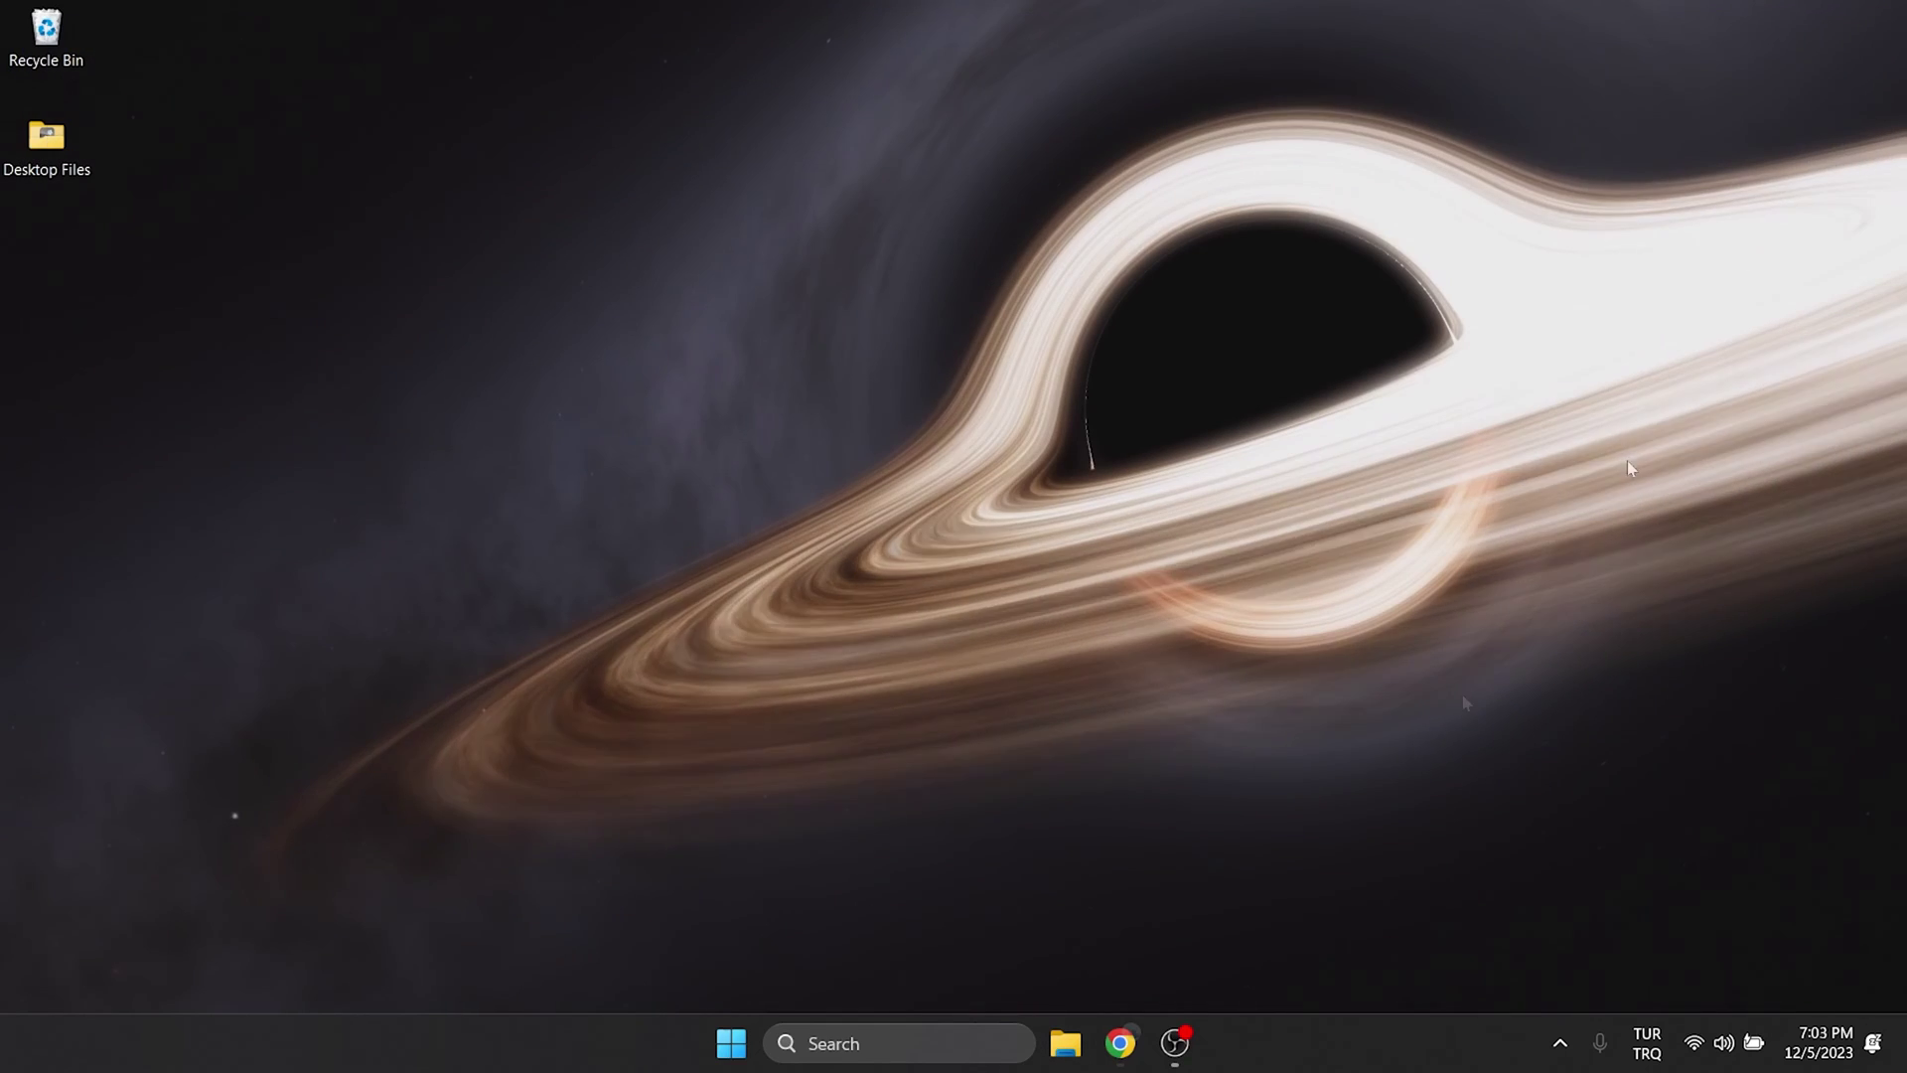
left_click(1120, 1042)
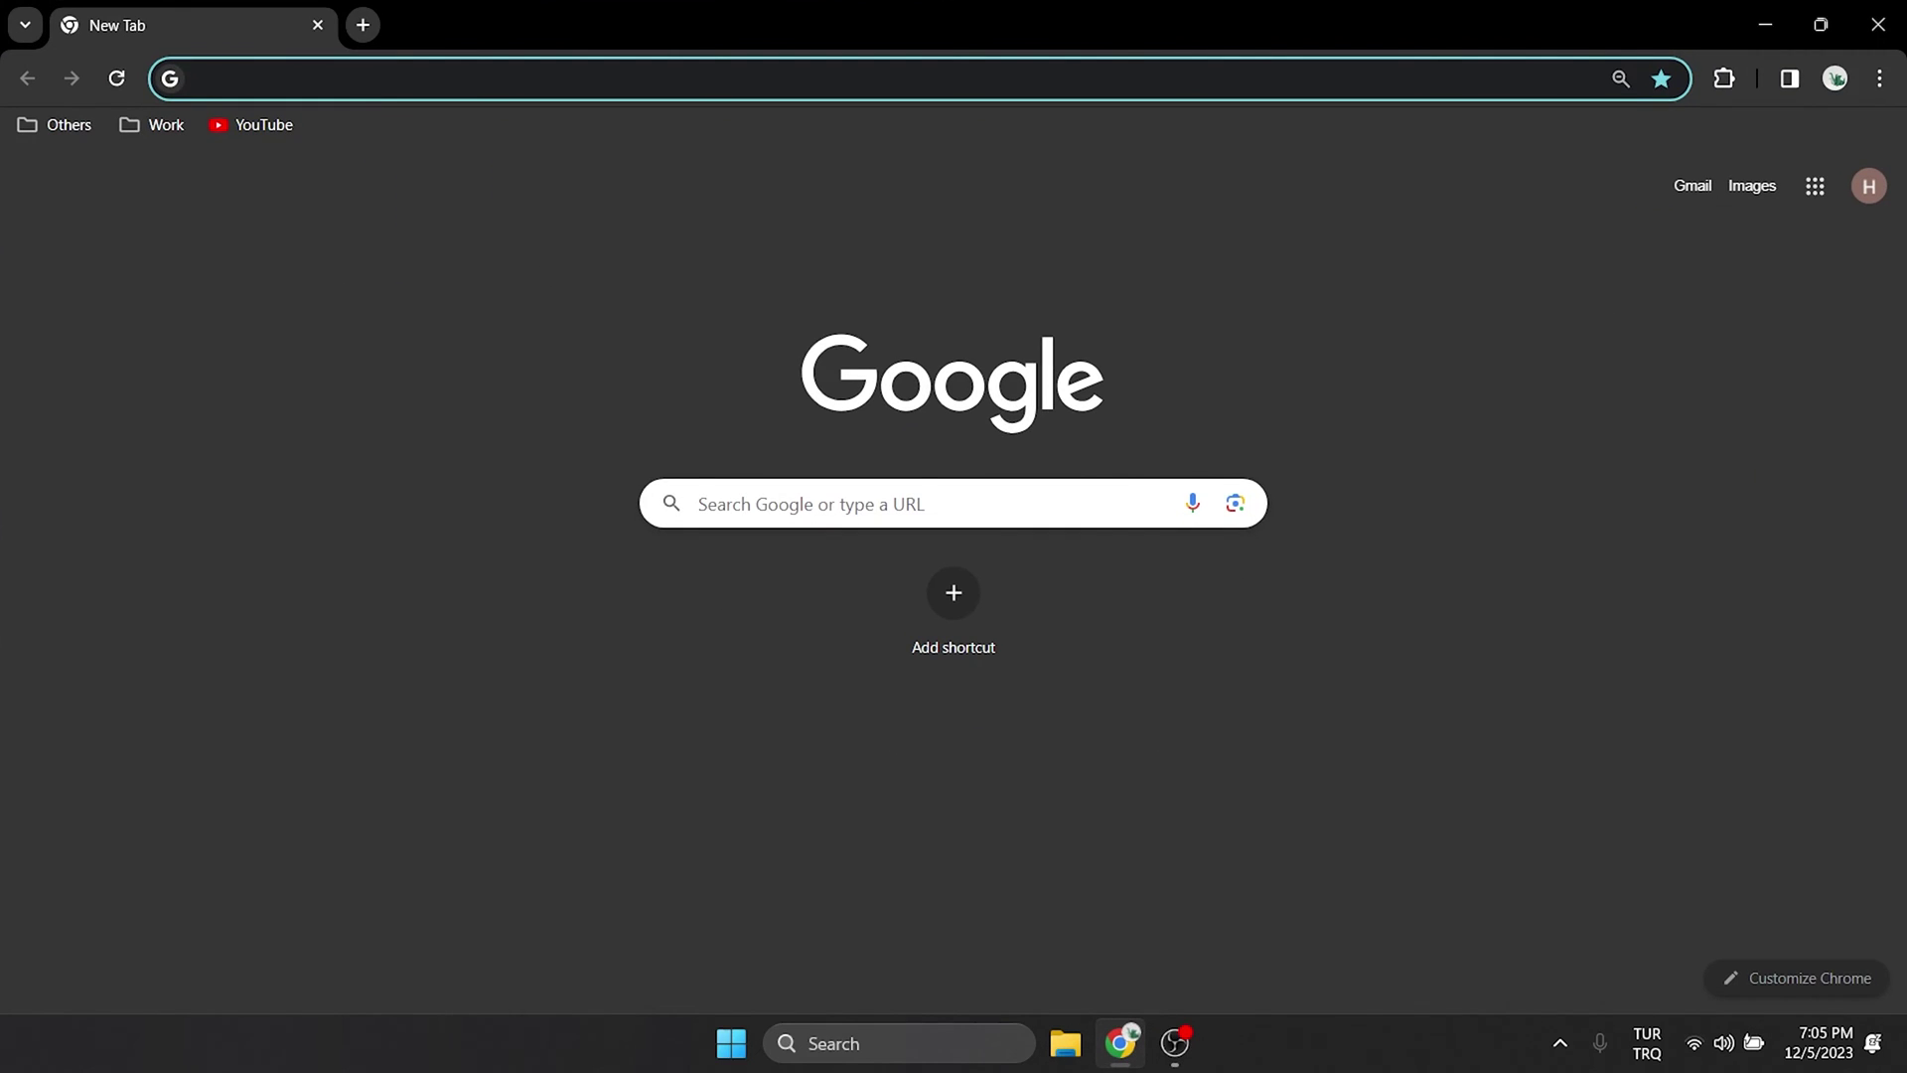
type("roblox.com")
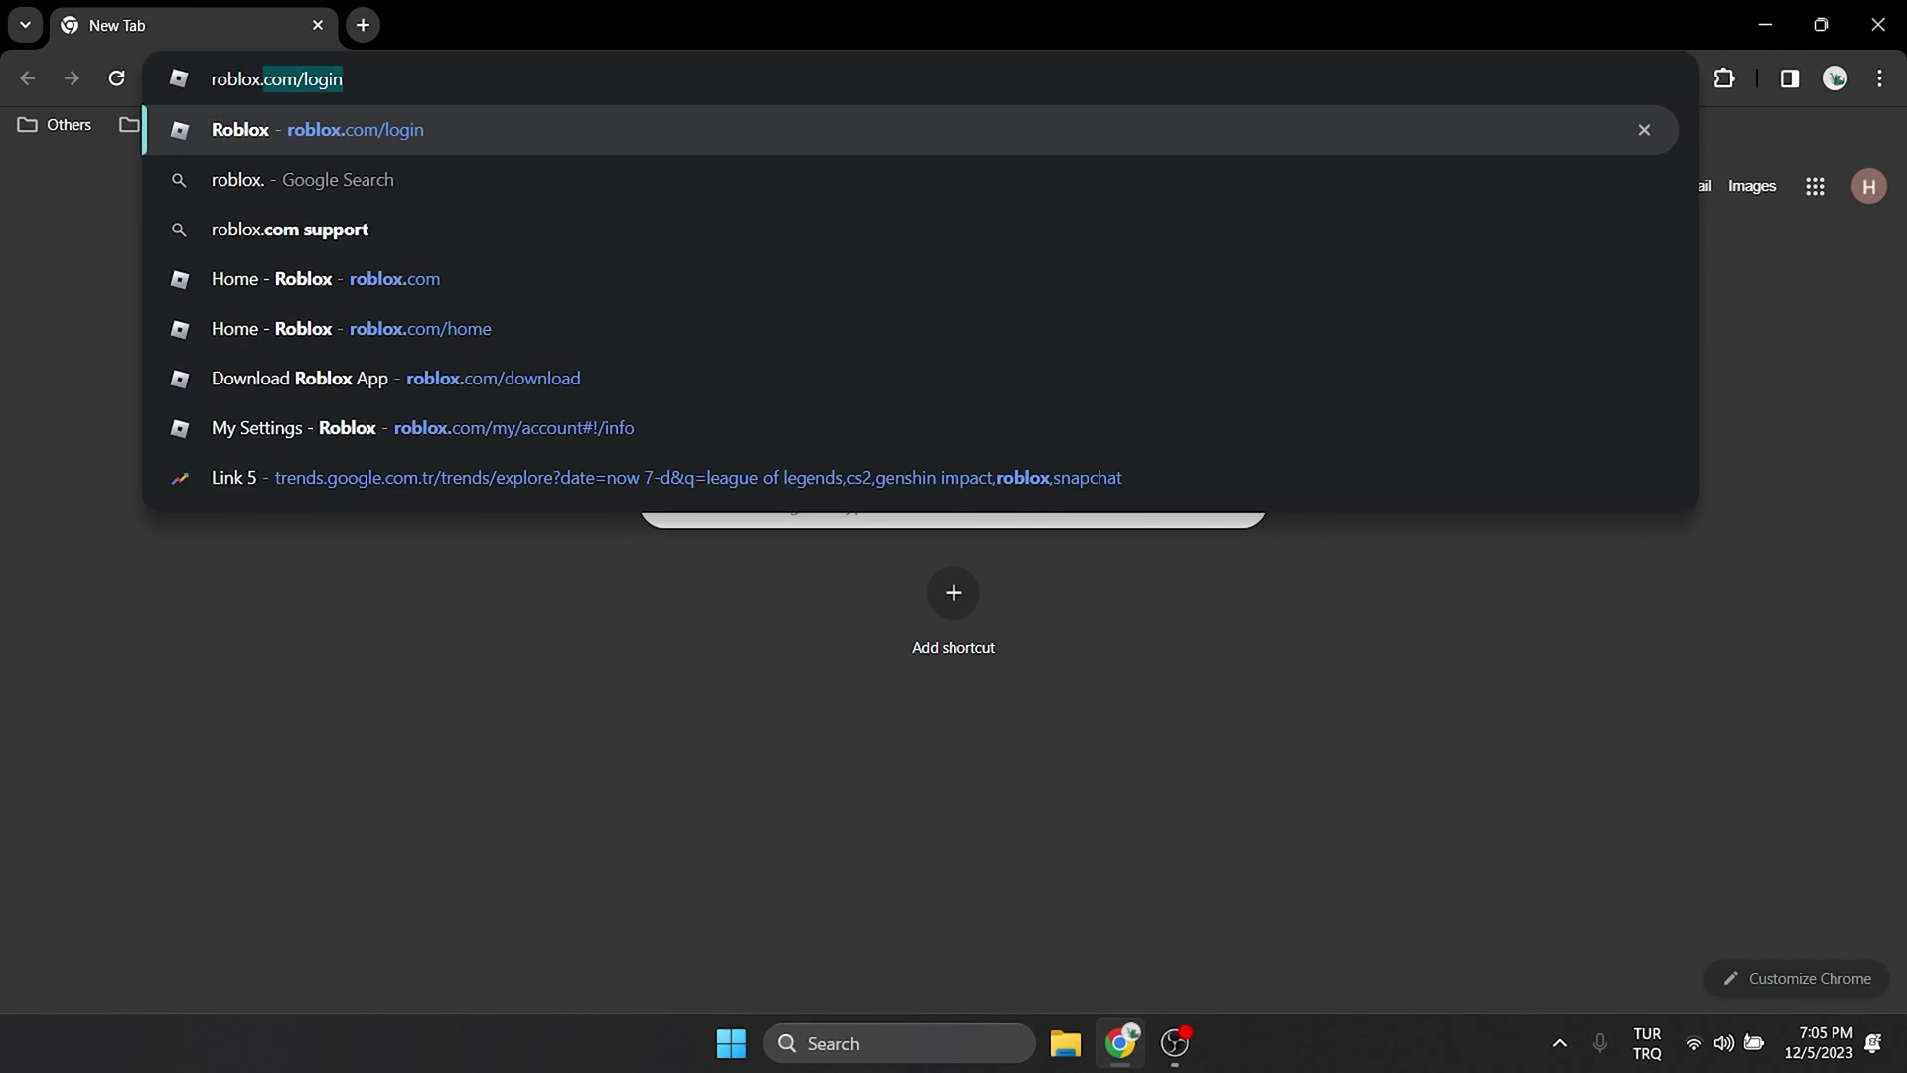
type("/download")
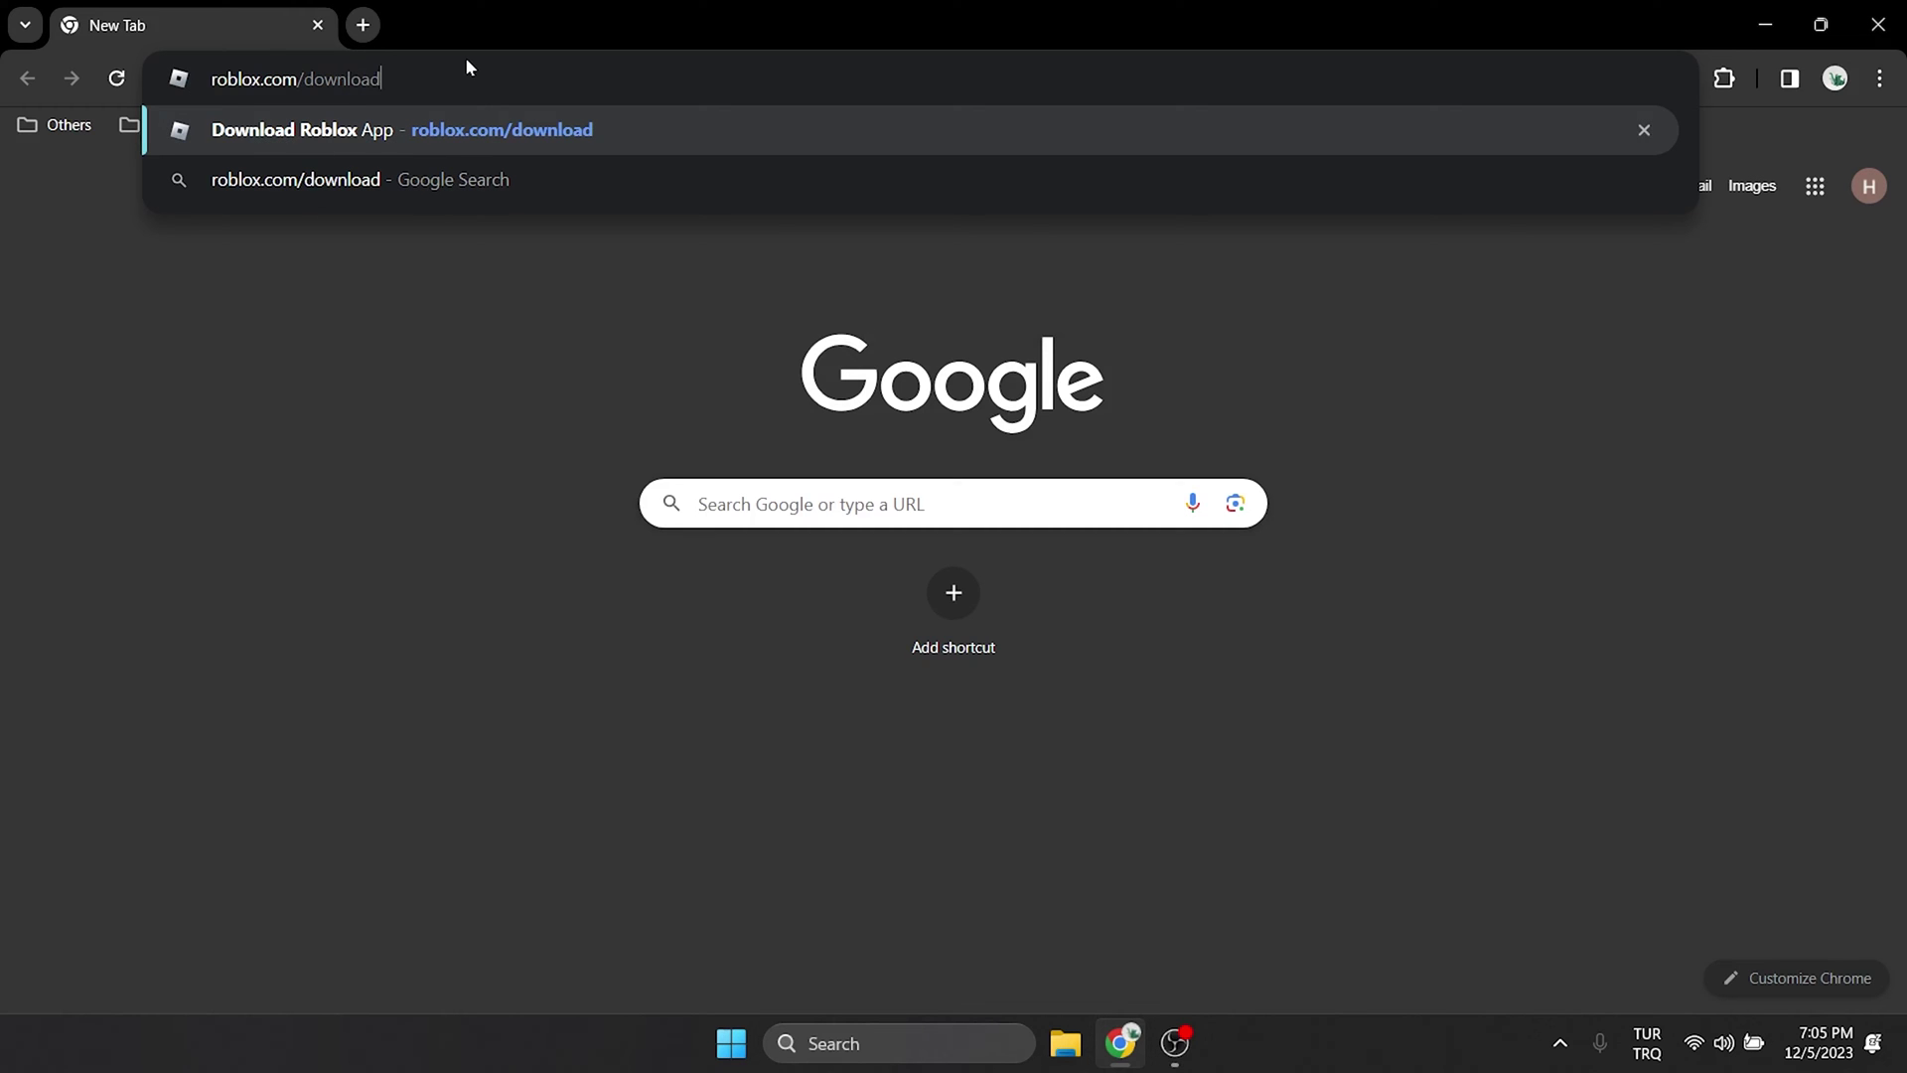
key("Return")
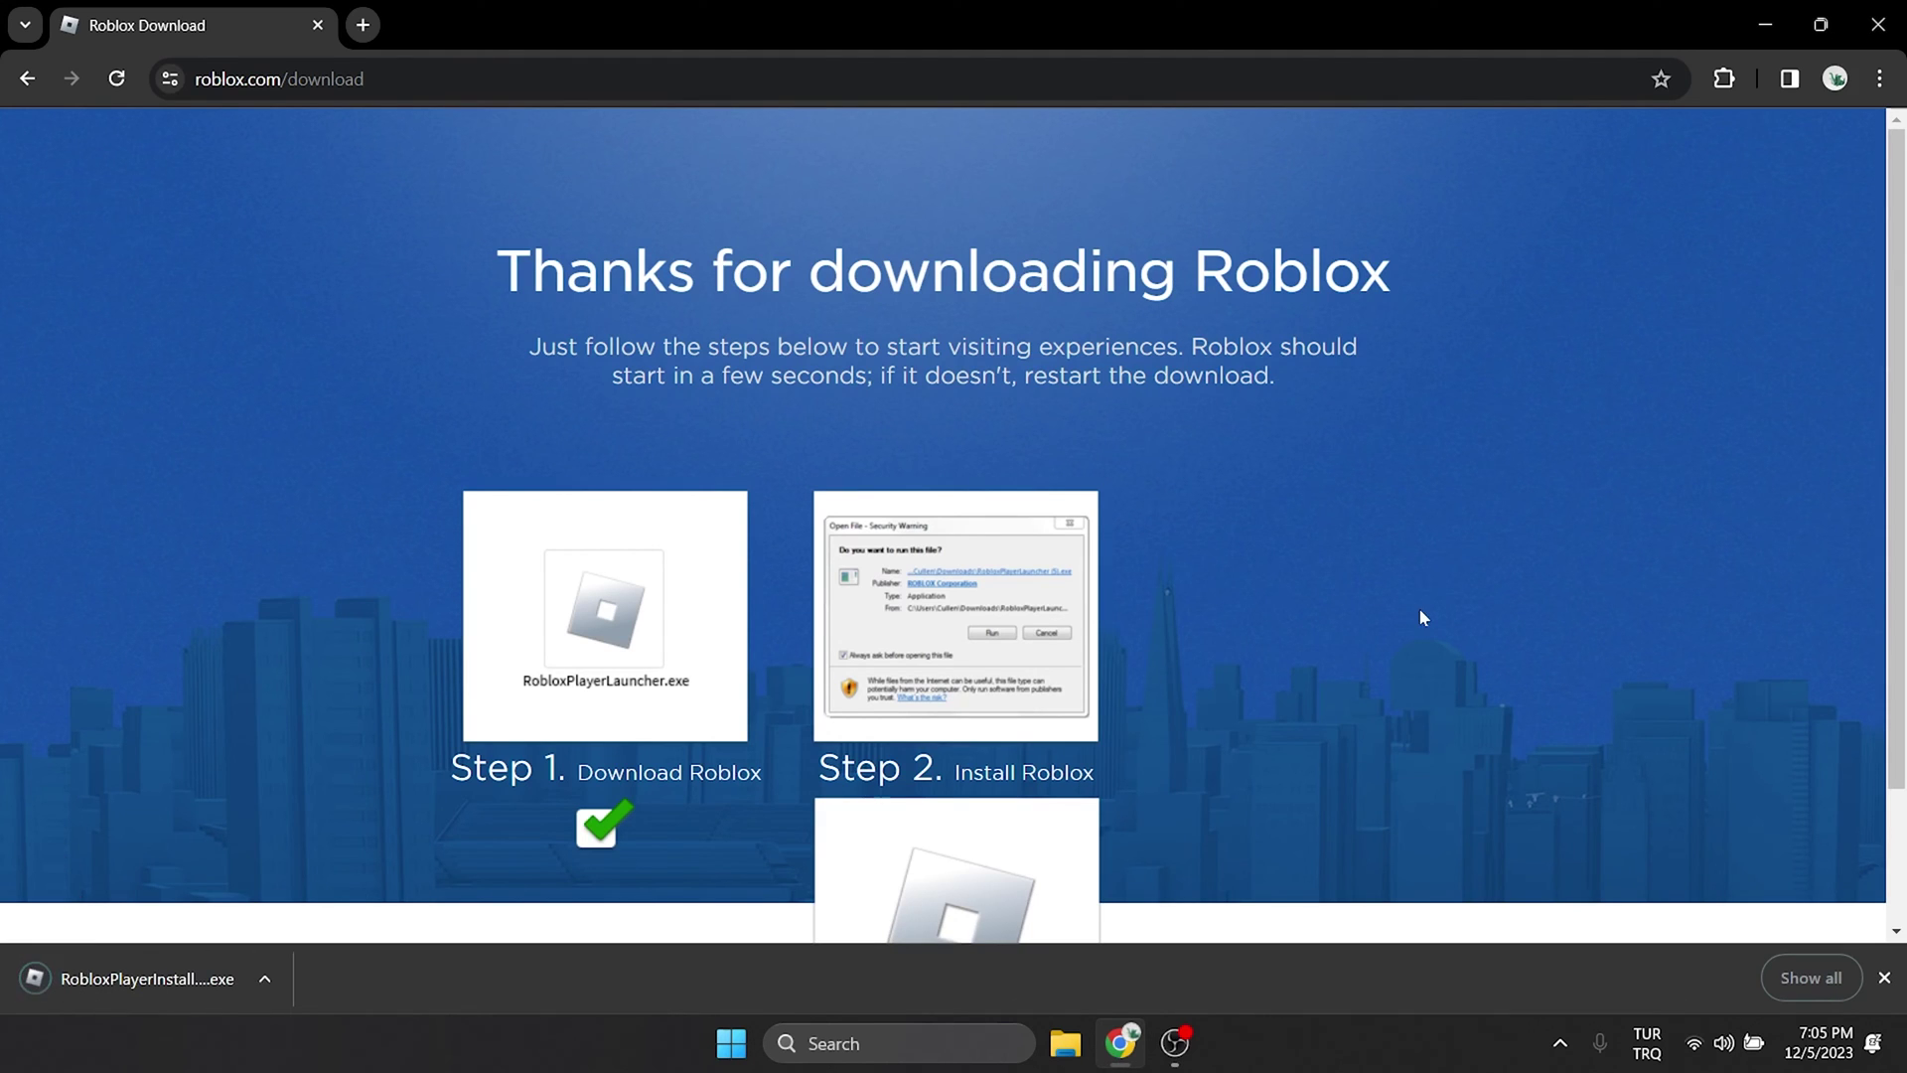
Run the downloaded RobloxPlayerInstaller.exe, allowing it at the security prompt, then close Chrome.
left_click(80, 992)
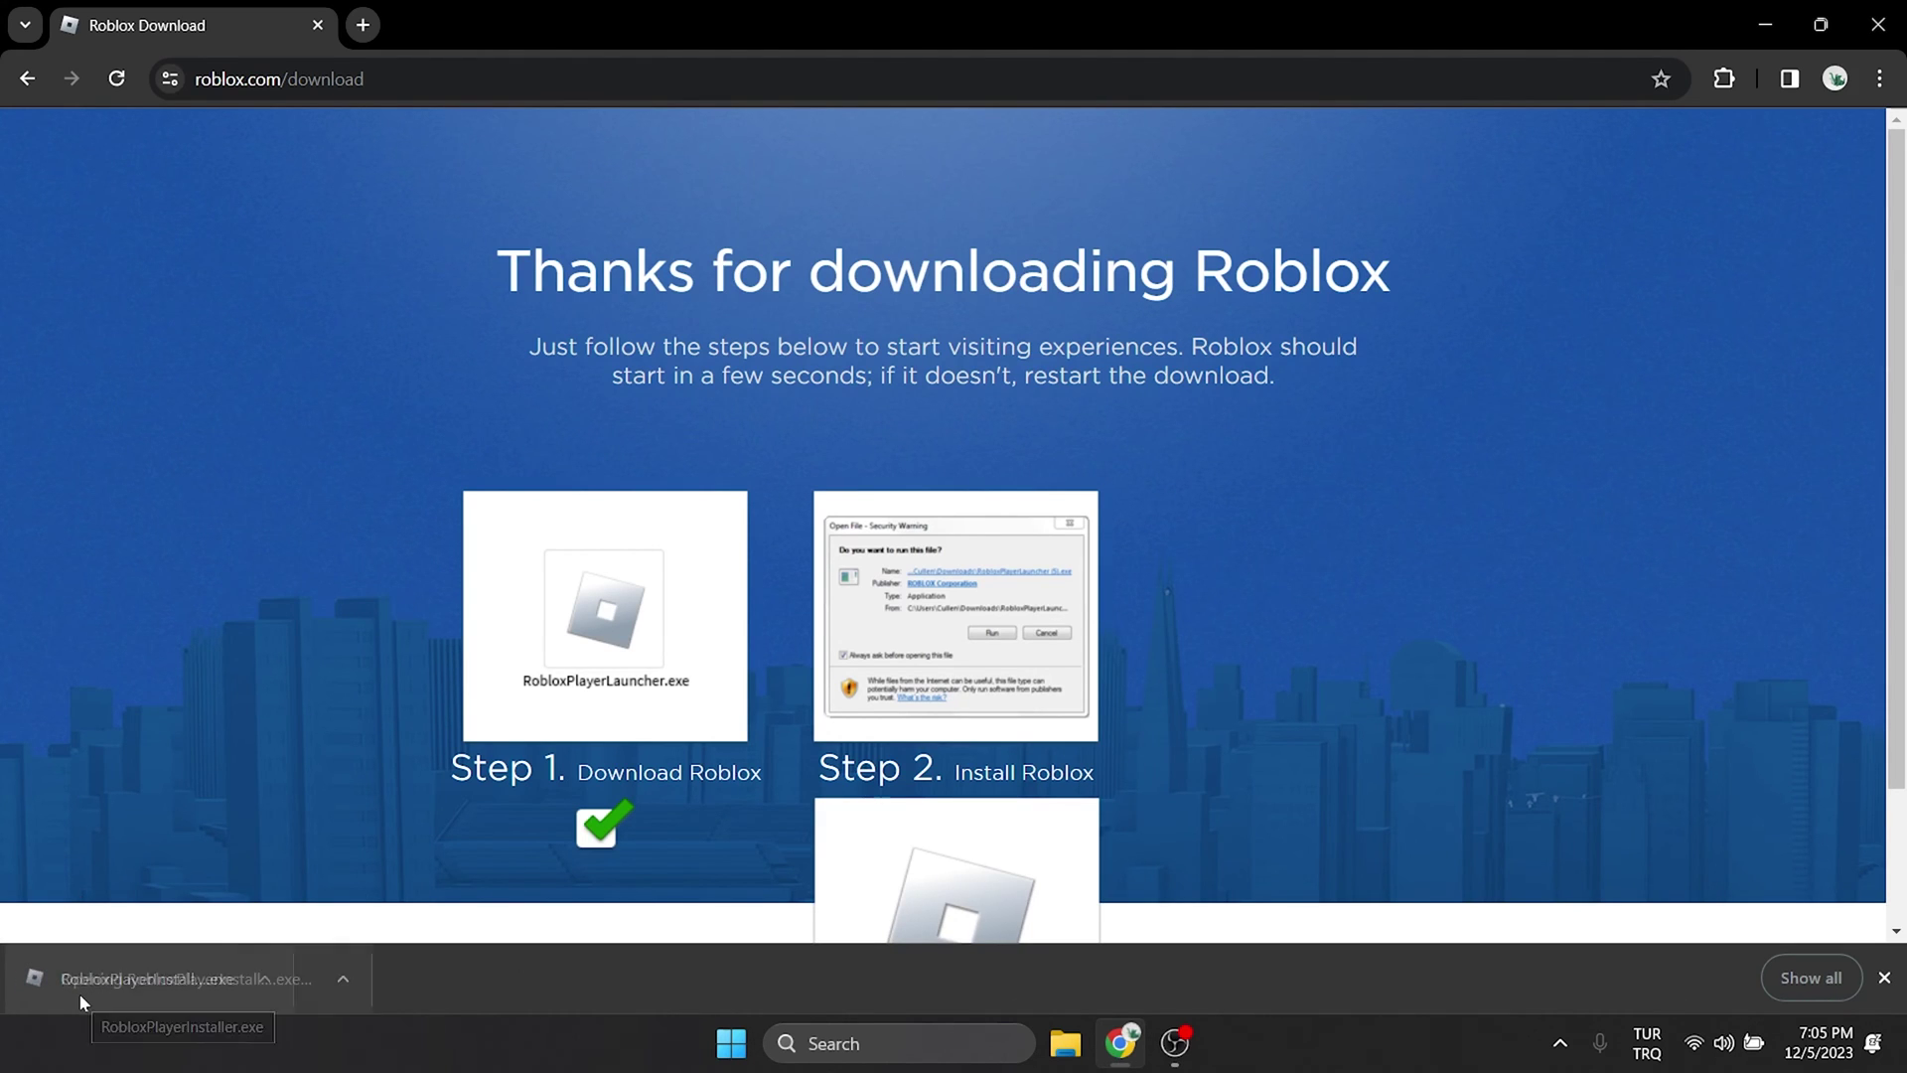
left_click(1027, 549)
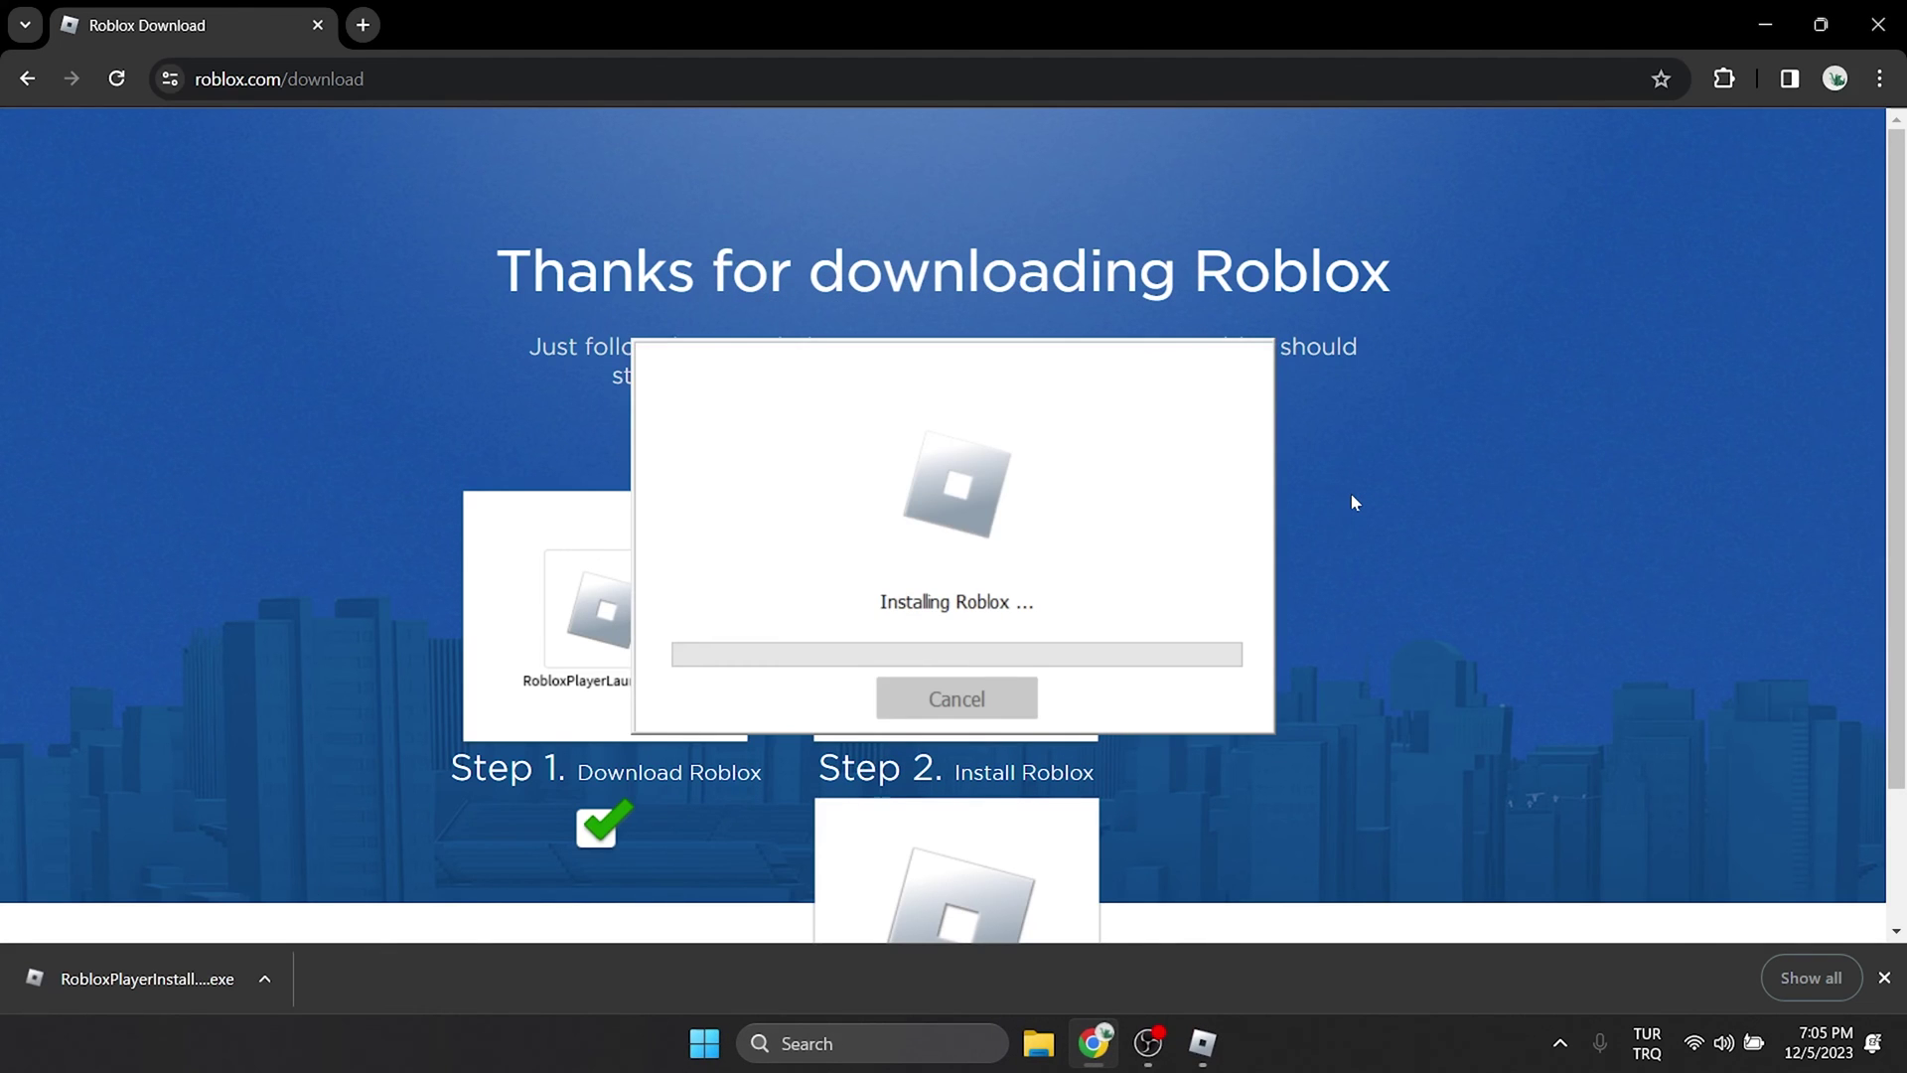
left_click(1884, 978)
left_click(1878, 23)
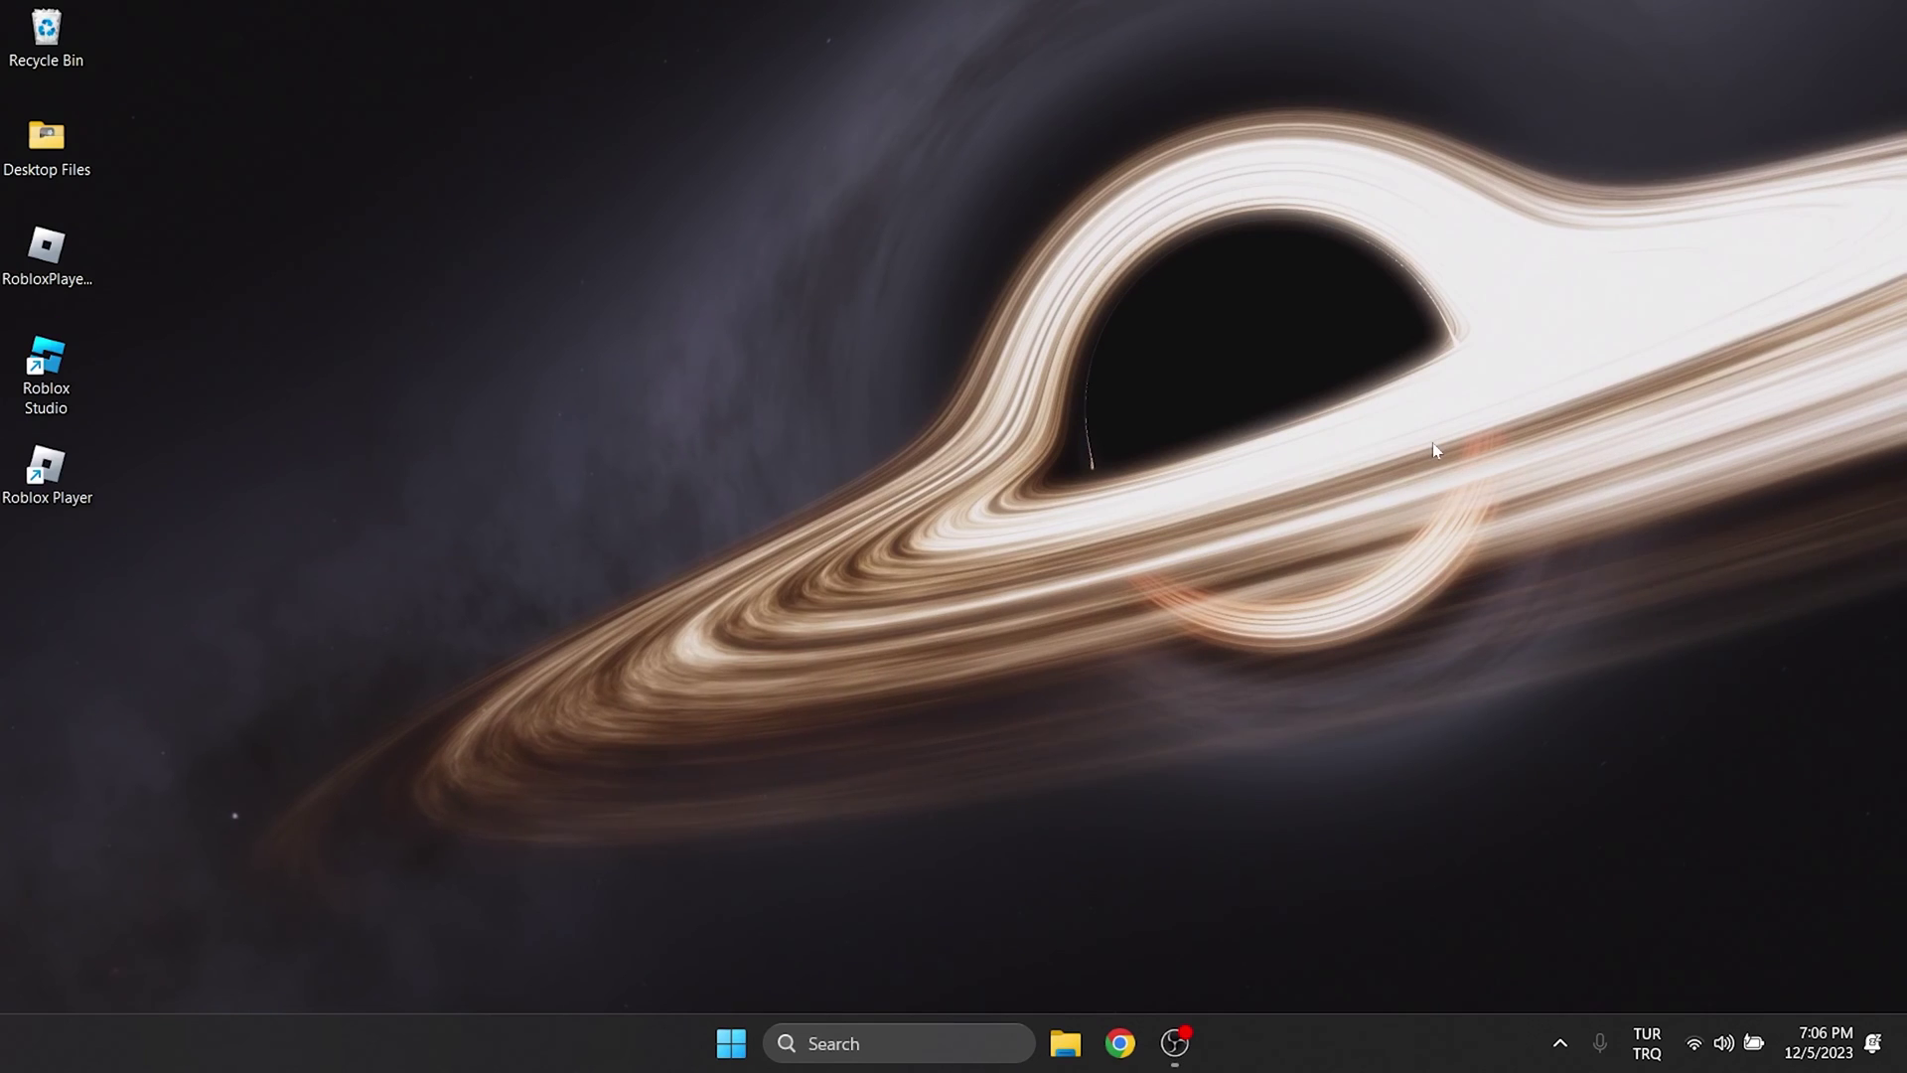
In Roblox Player's Compatibility properties, enable Disable fullscreen optimizations and Run as administrator, then apply.
right_click(47, 492)
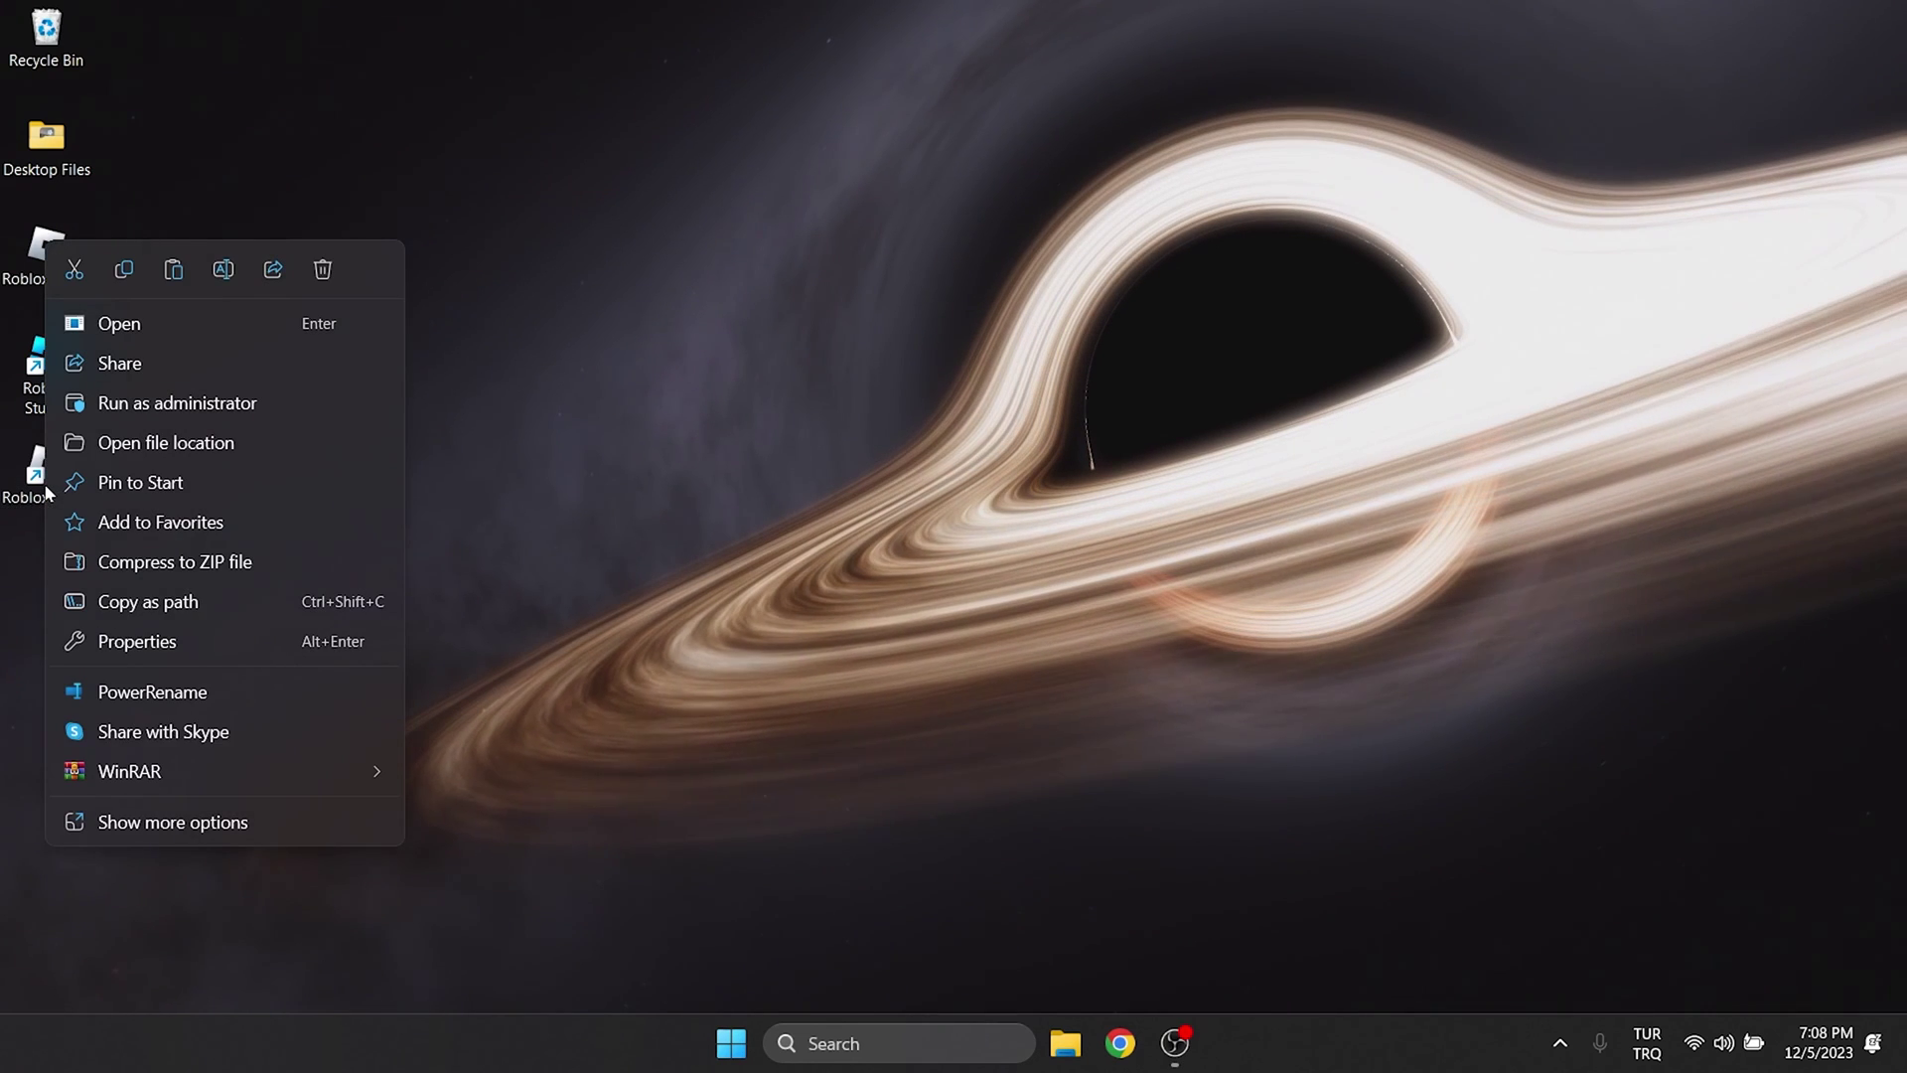
left_click(173, 637)
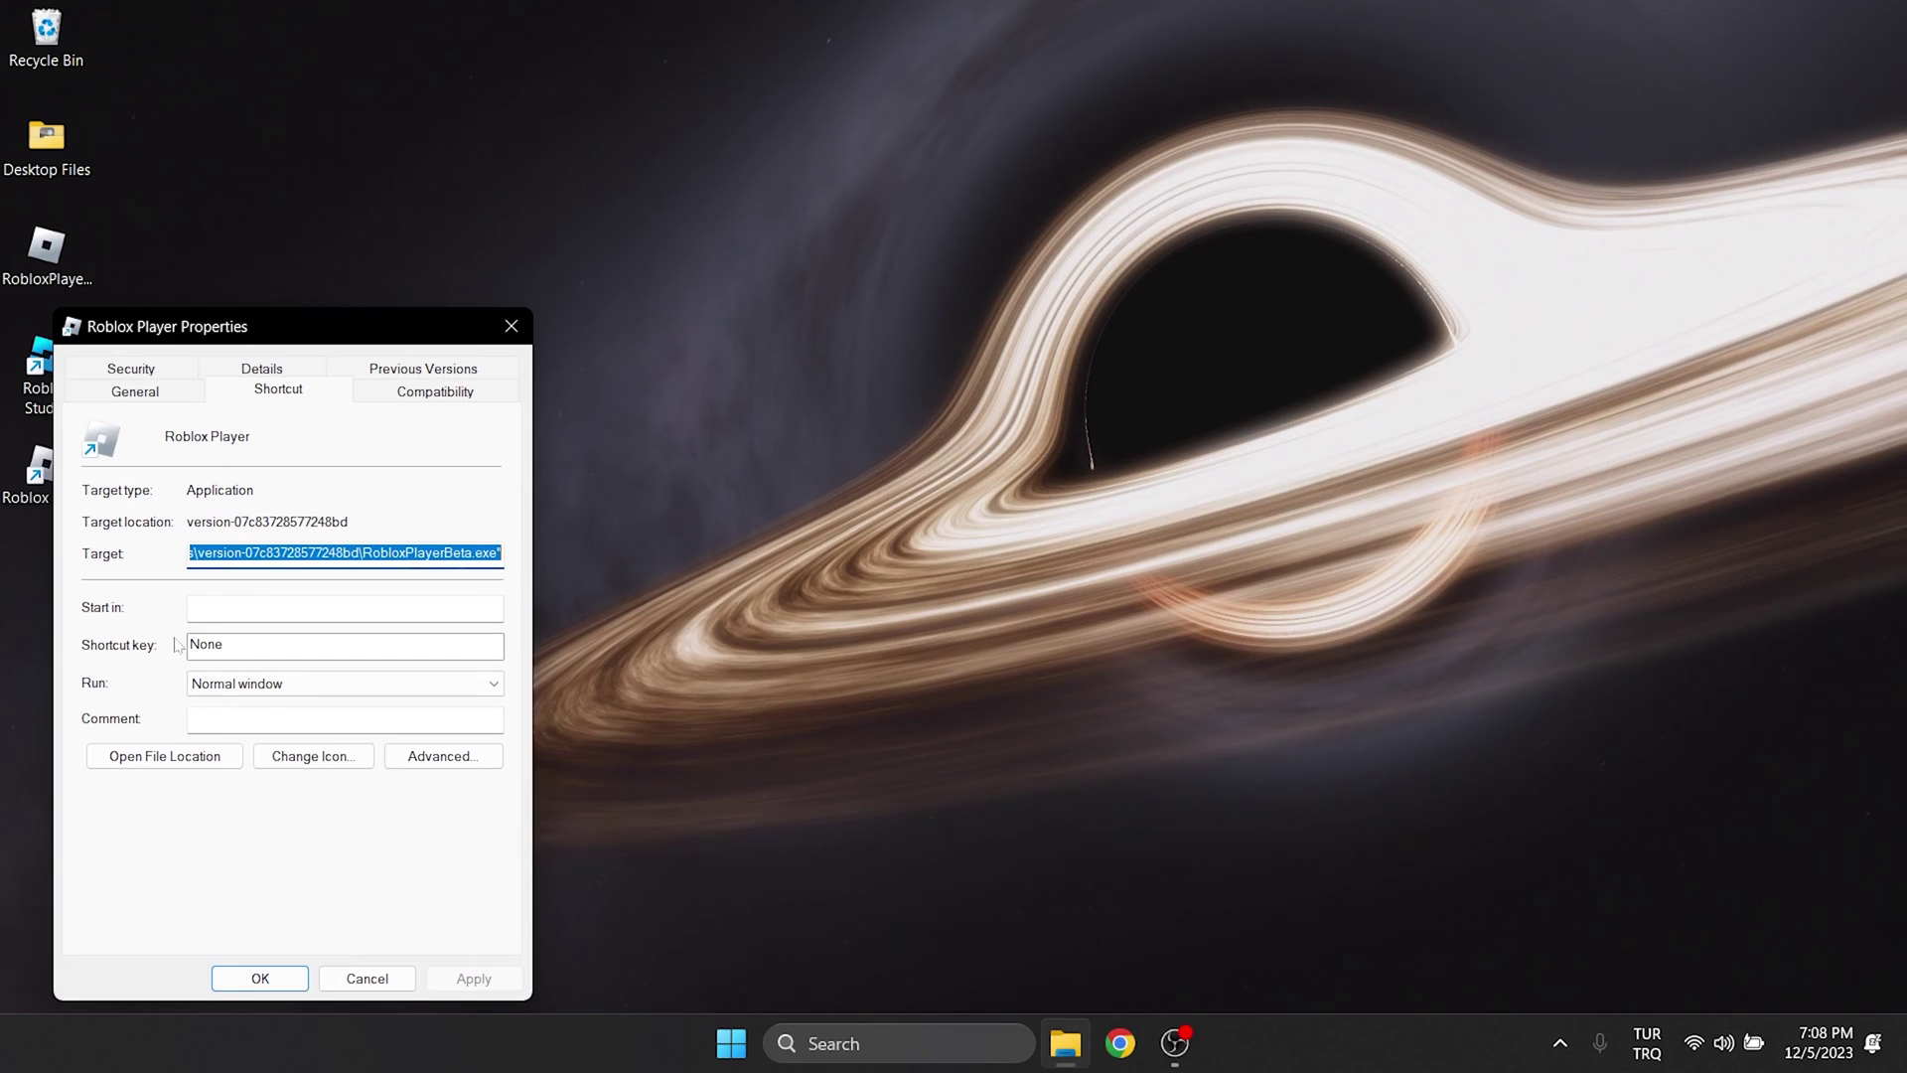
left_click_drag(290, 328, 809, 201)
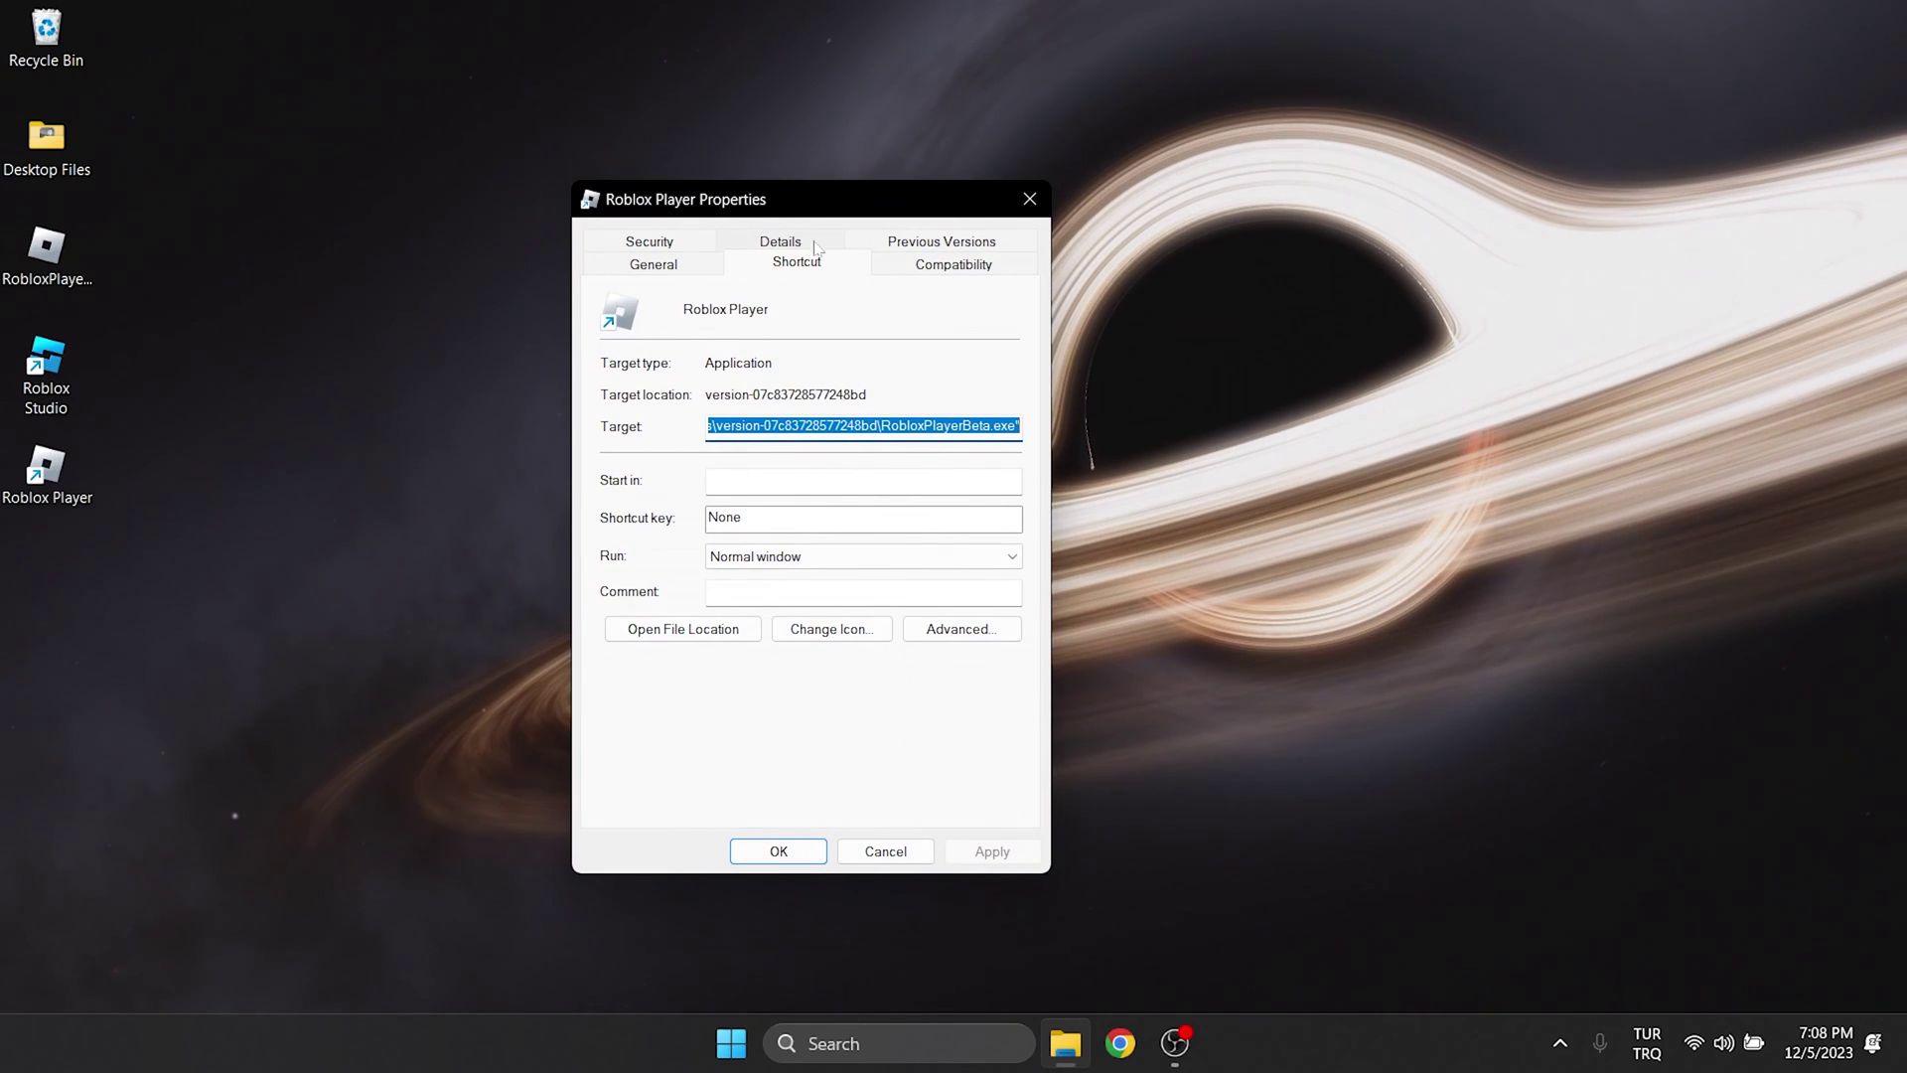
left_click(926, 267)
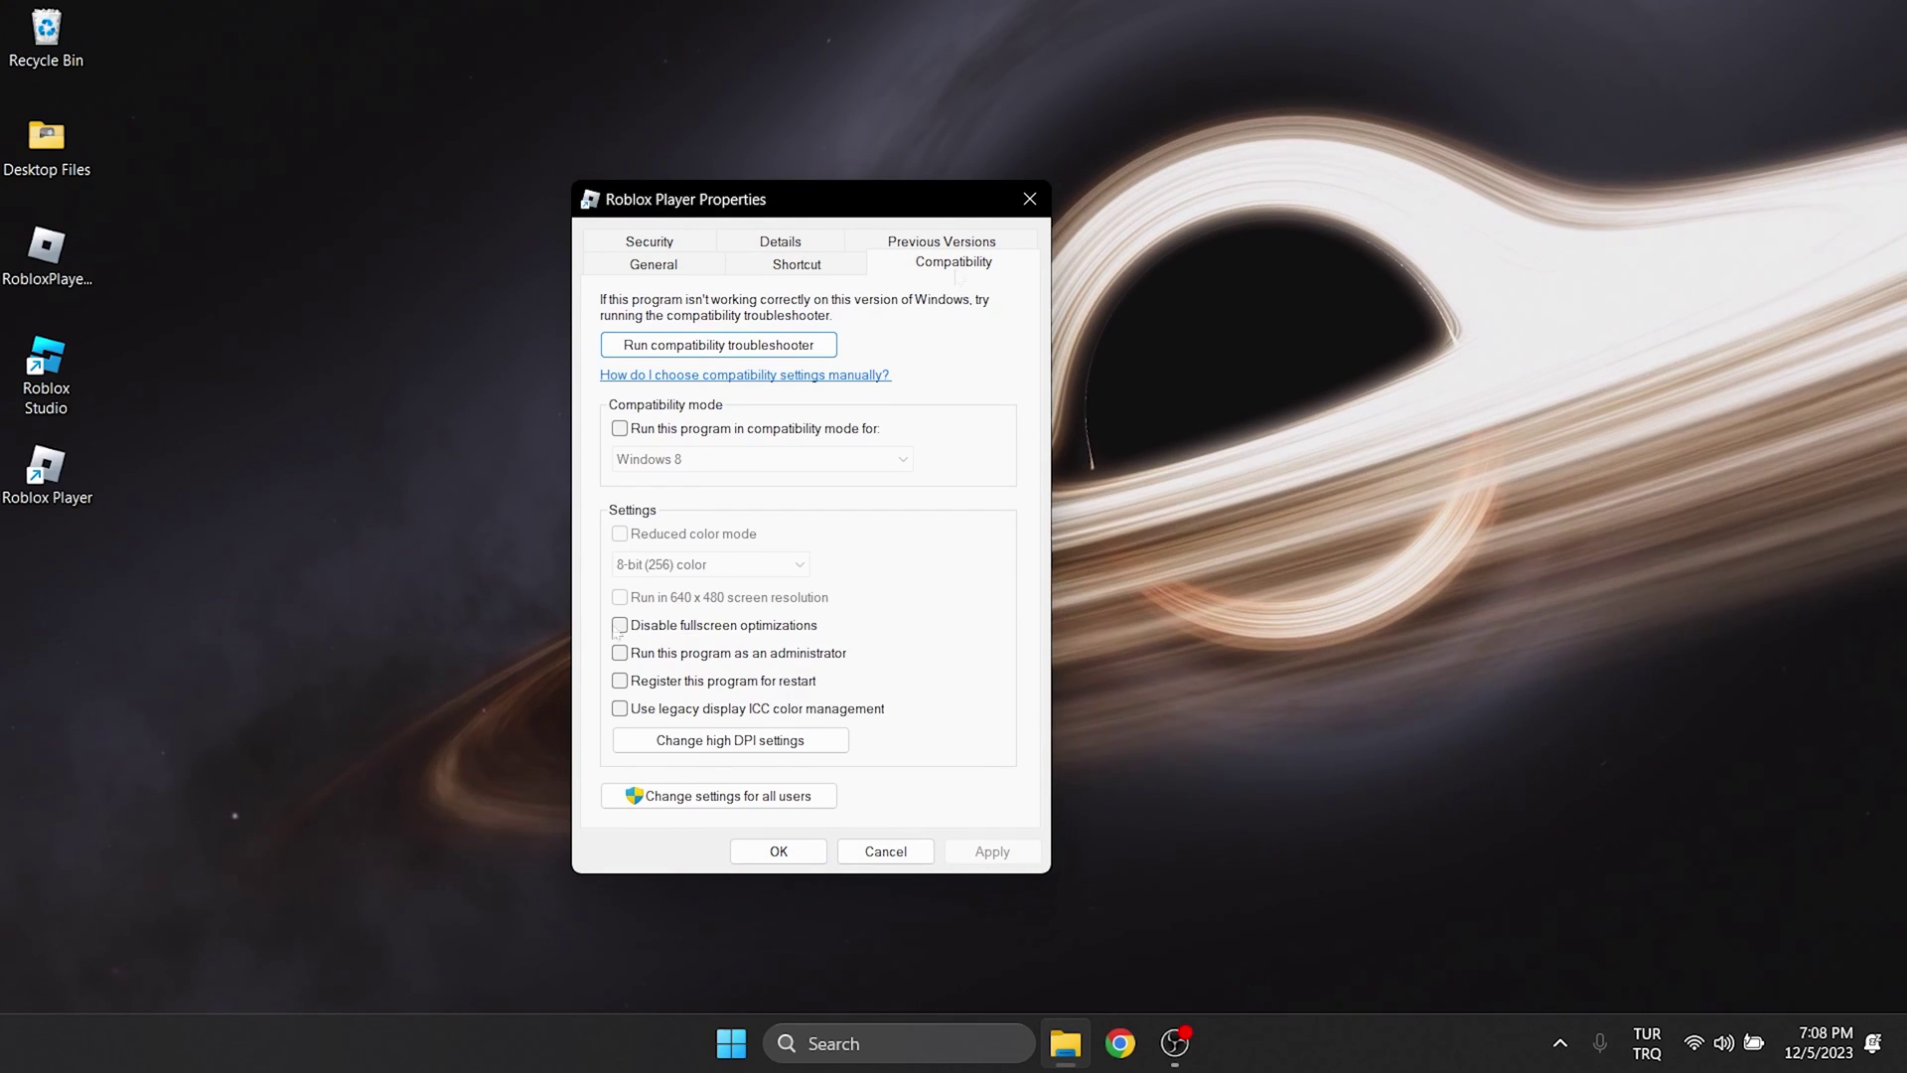
left_click(620, 624)
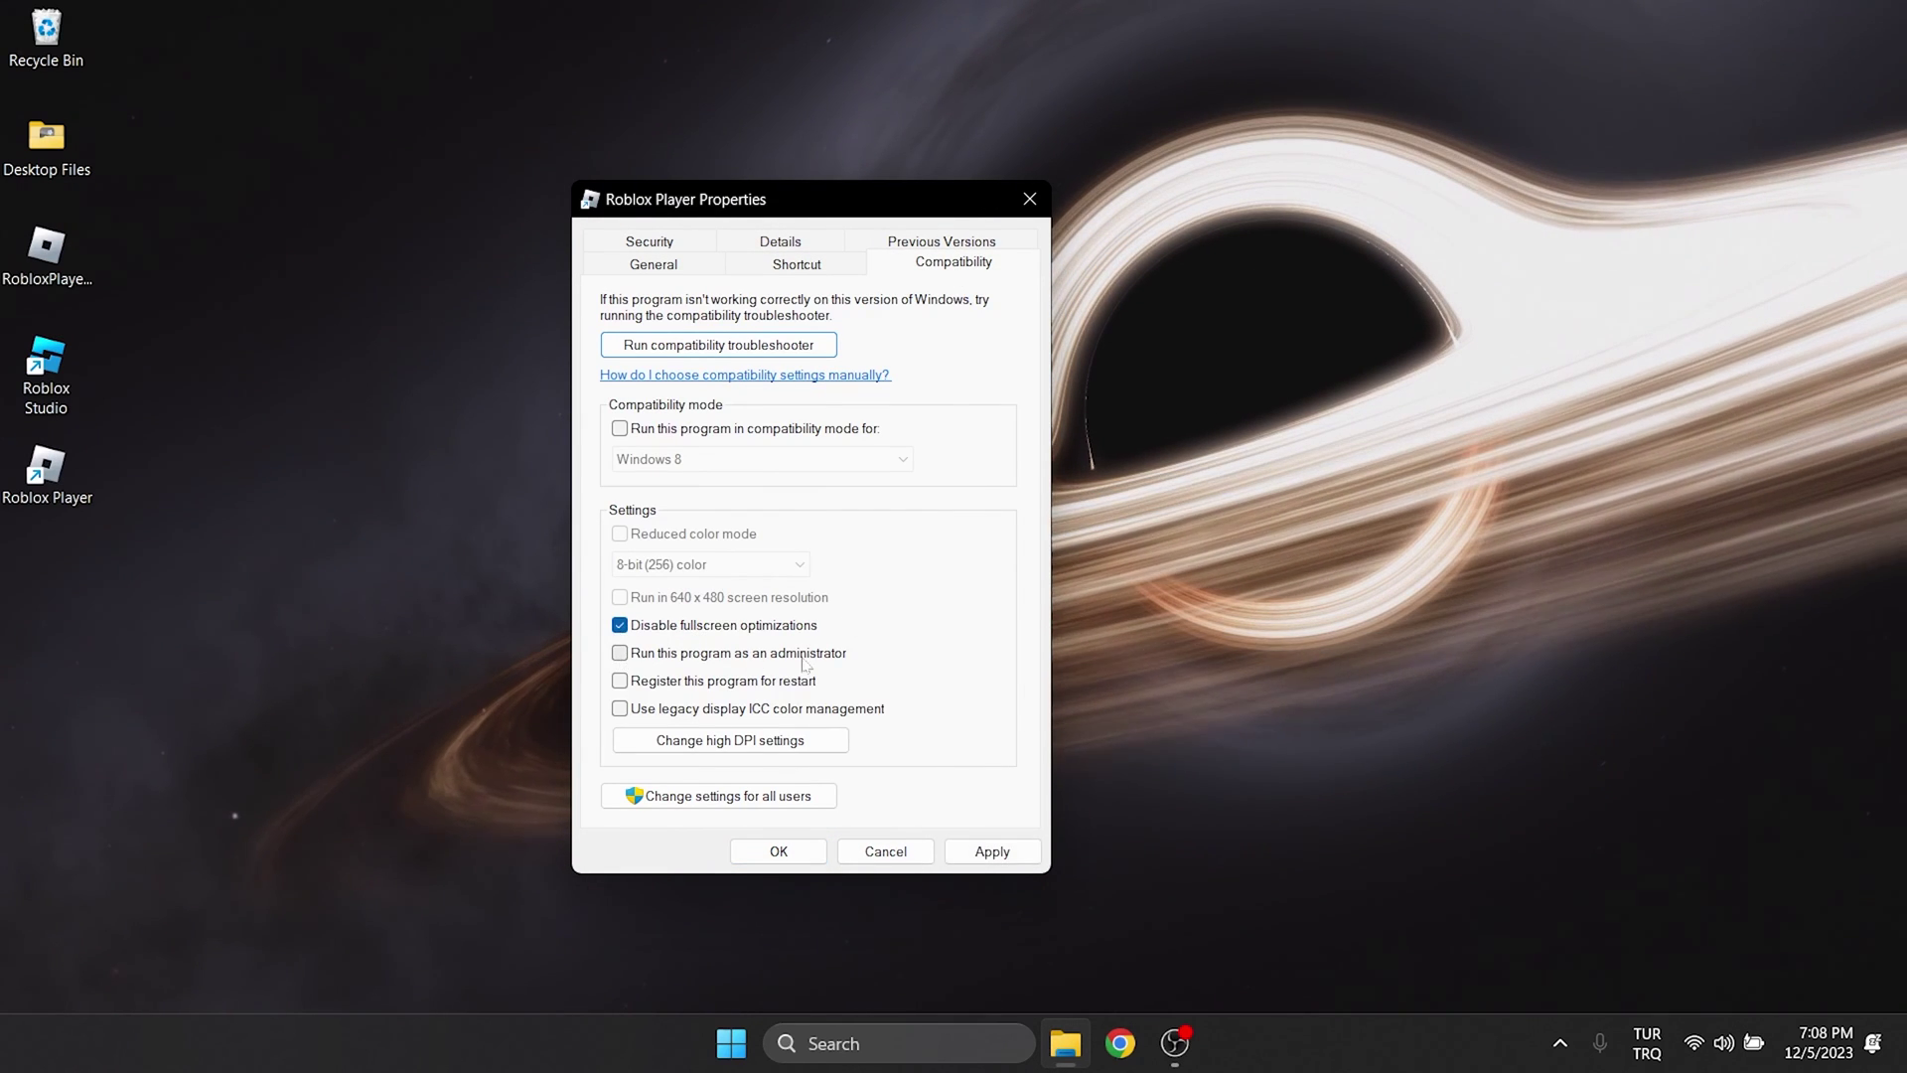
left_click(620, 652)
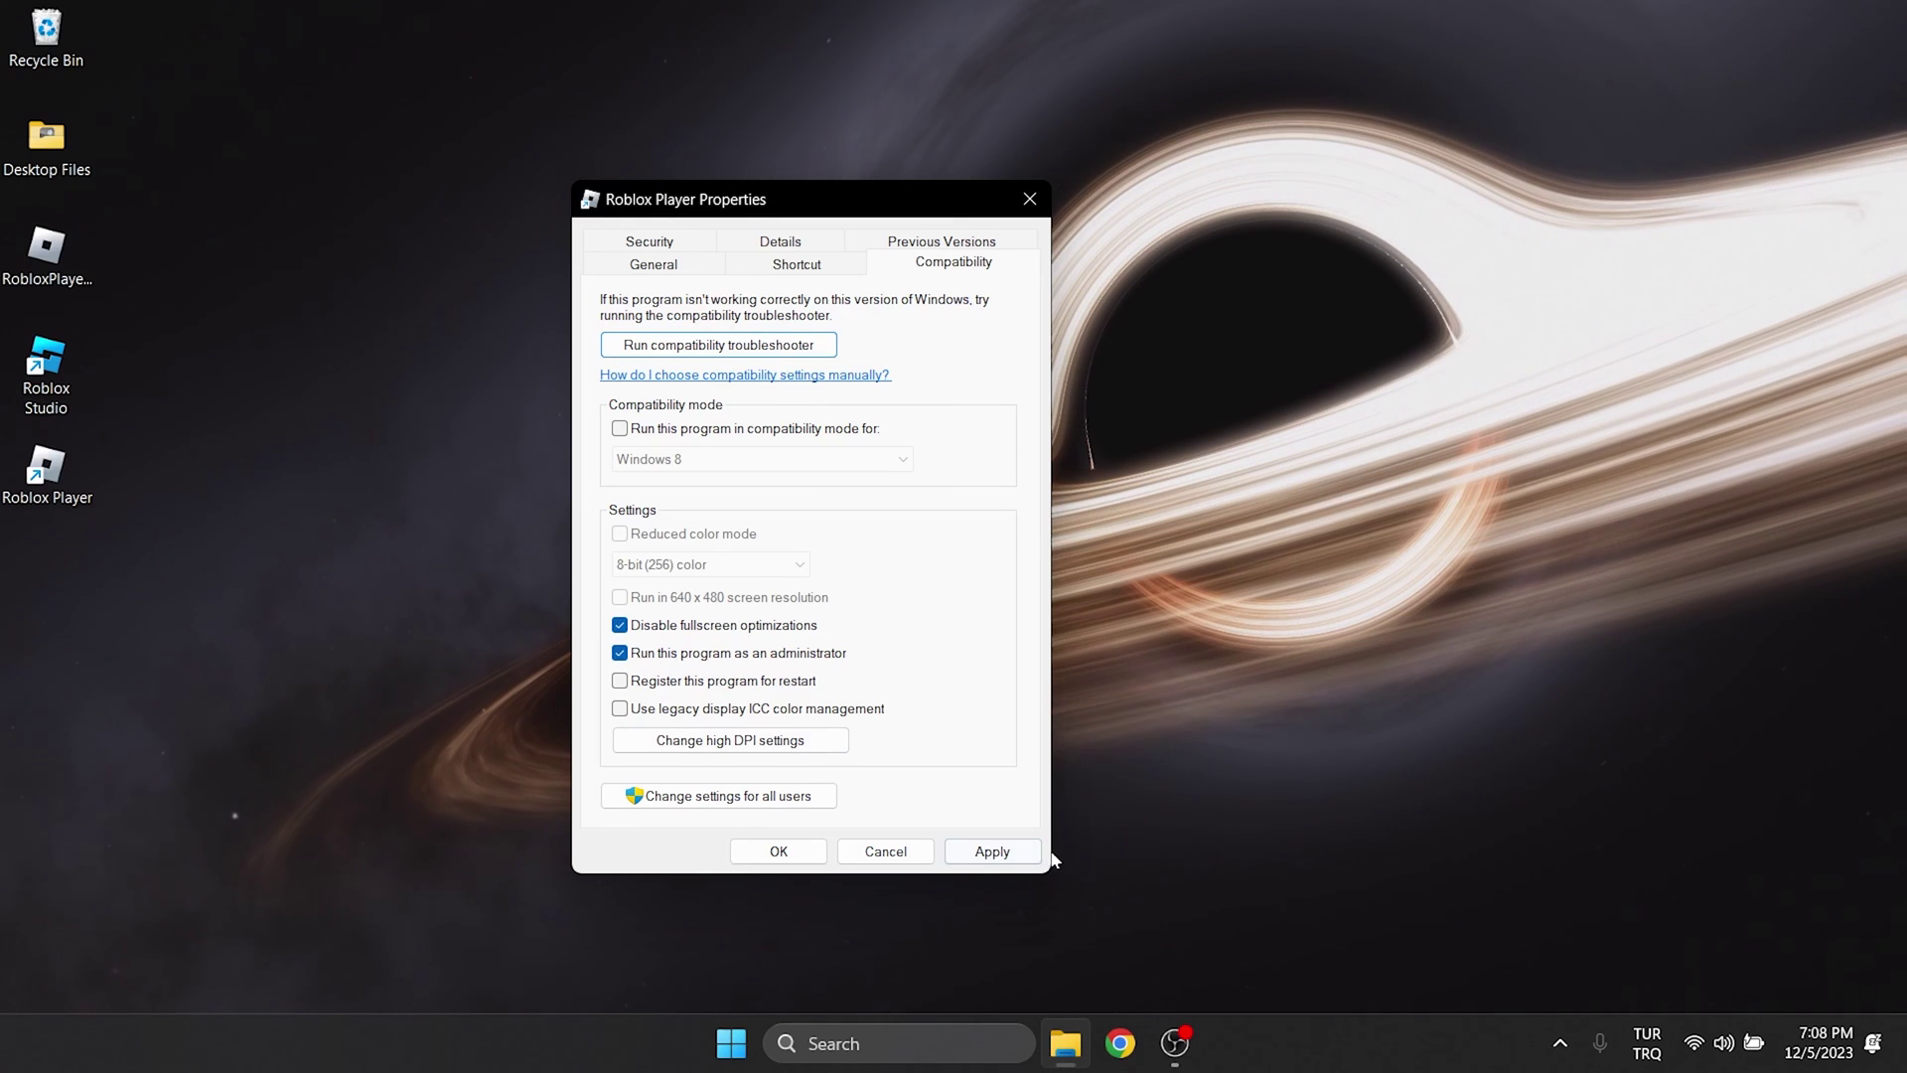
left_click(993, 854)
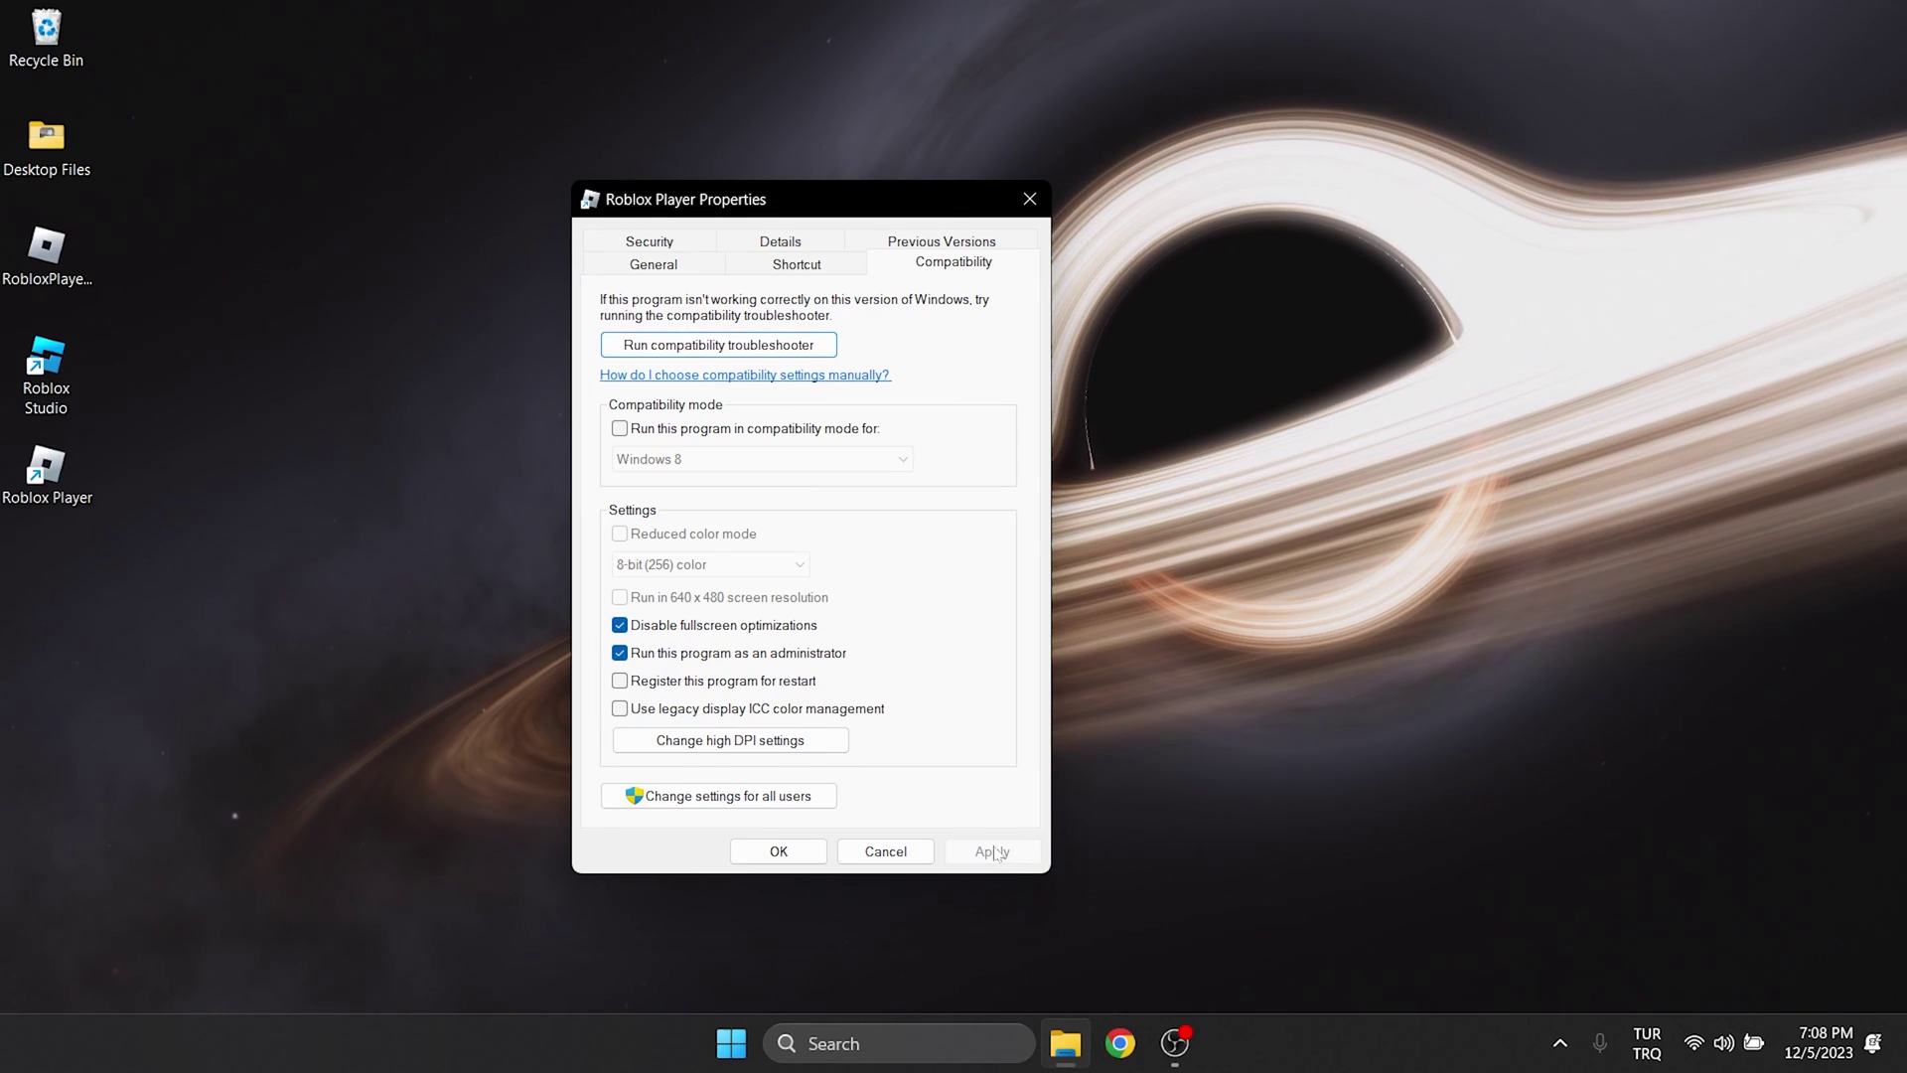
Confirm the Roblox Player Properties dialog with OK.
left_click(780, 851)
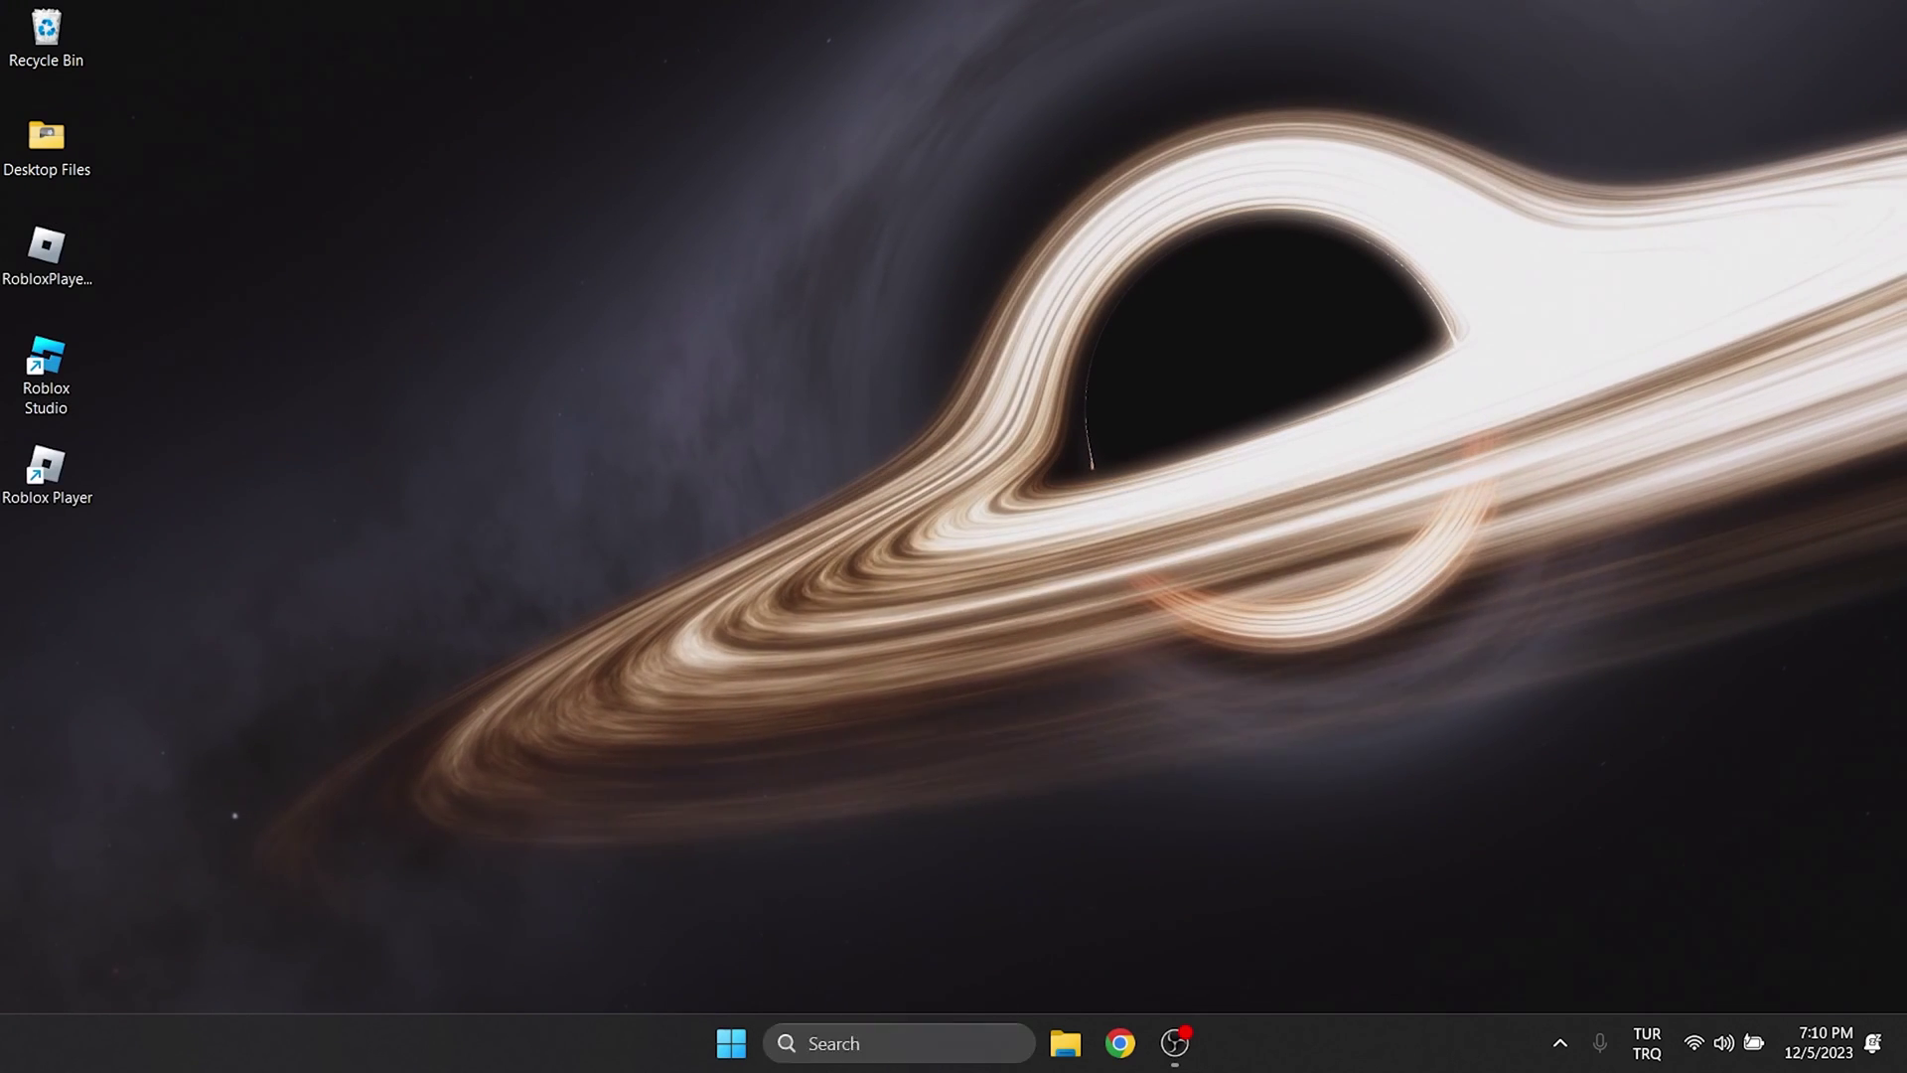
Launch Microsoft Store and open the Roblox app page via a 'roblox' search.
left_click(923, 1043)
type("micro")
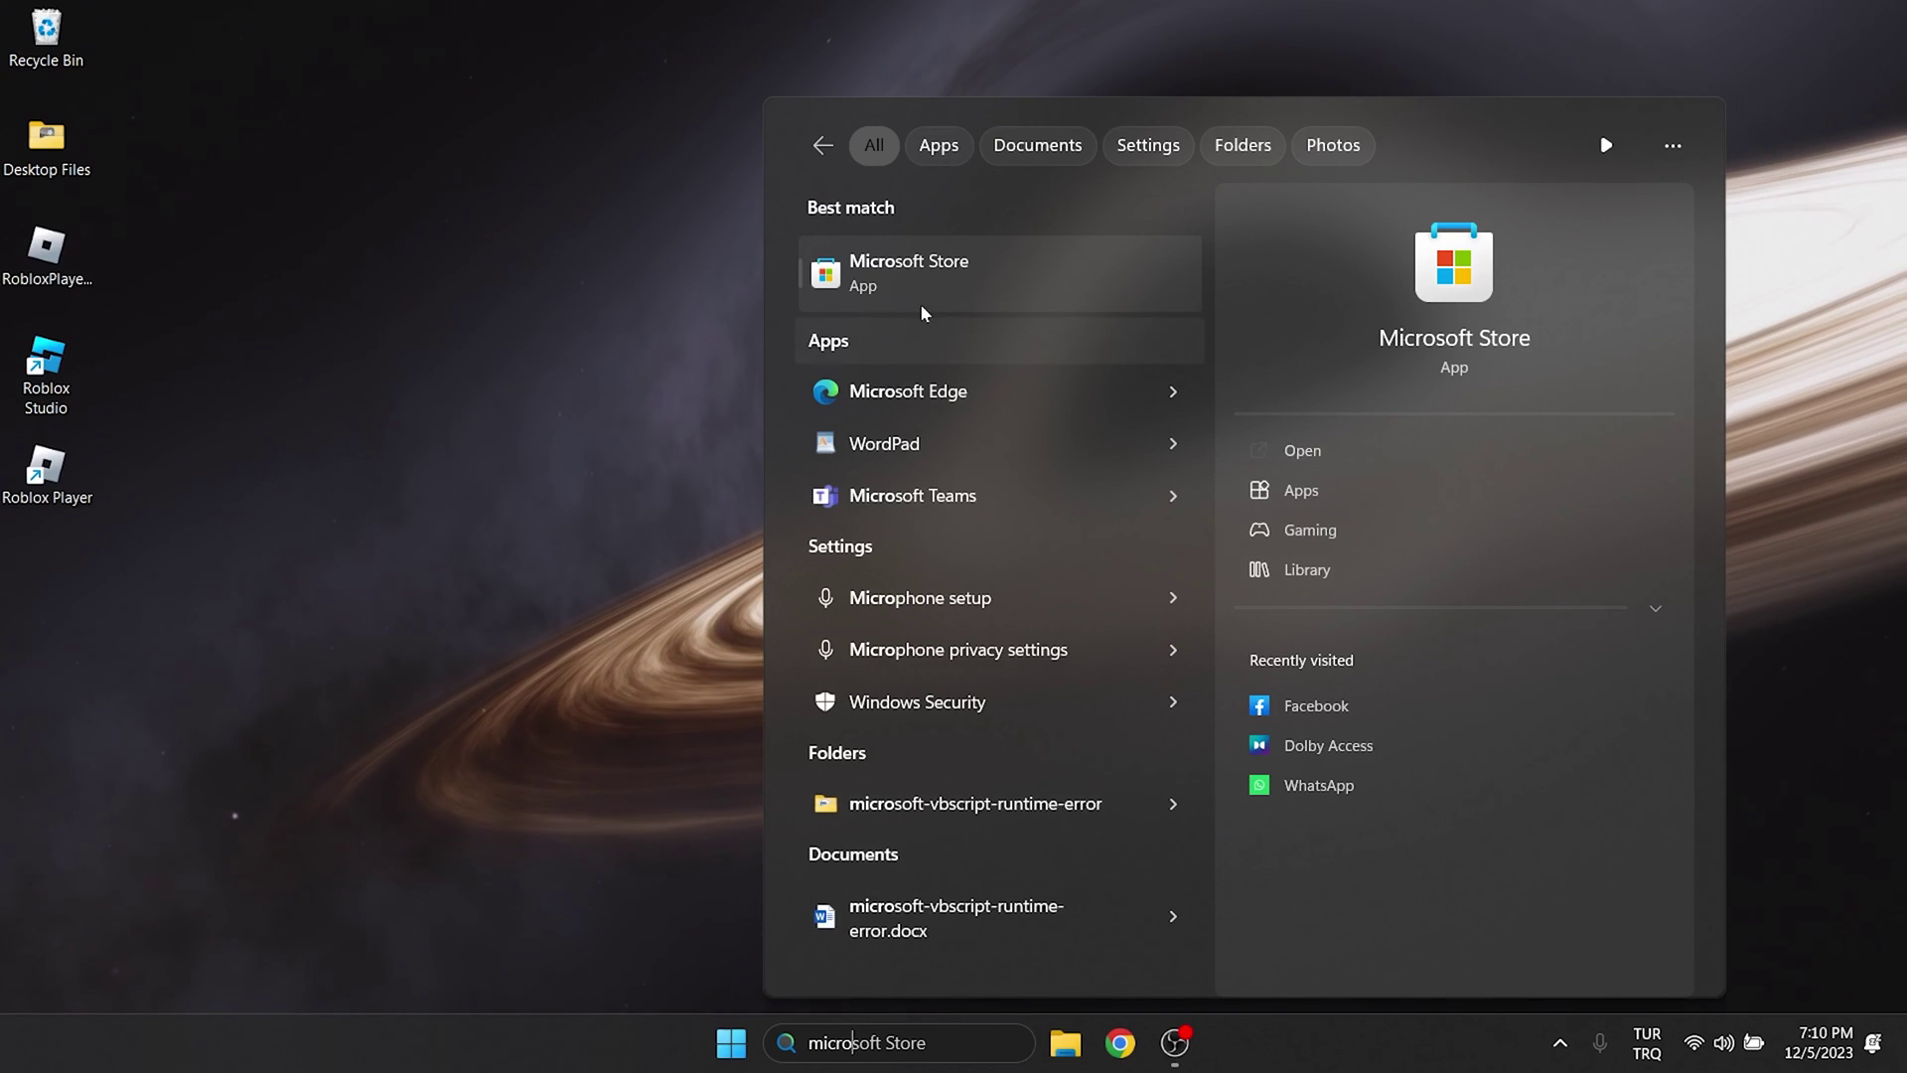
left_click(918, 278)
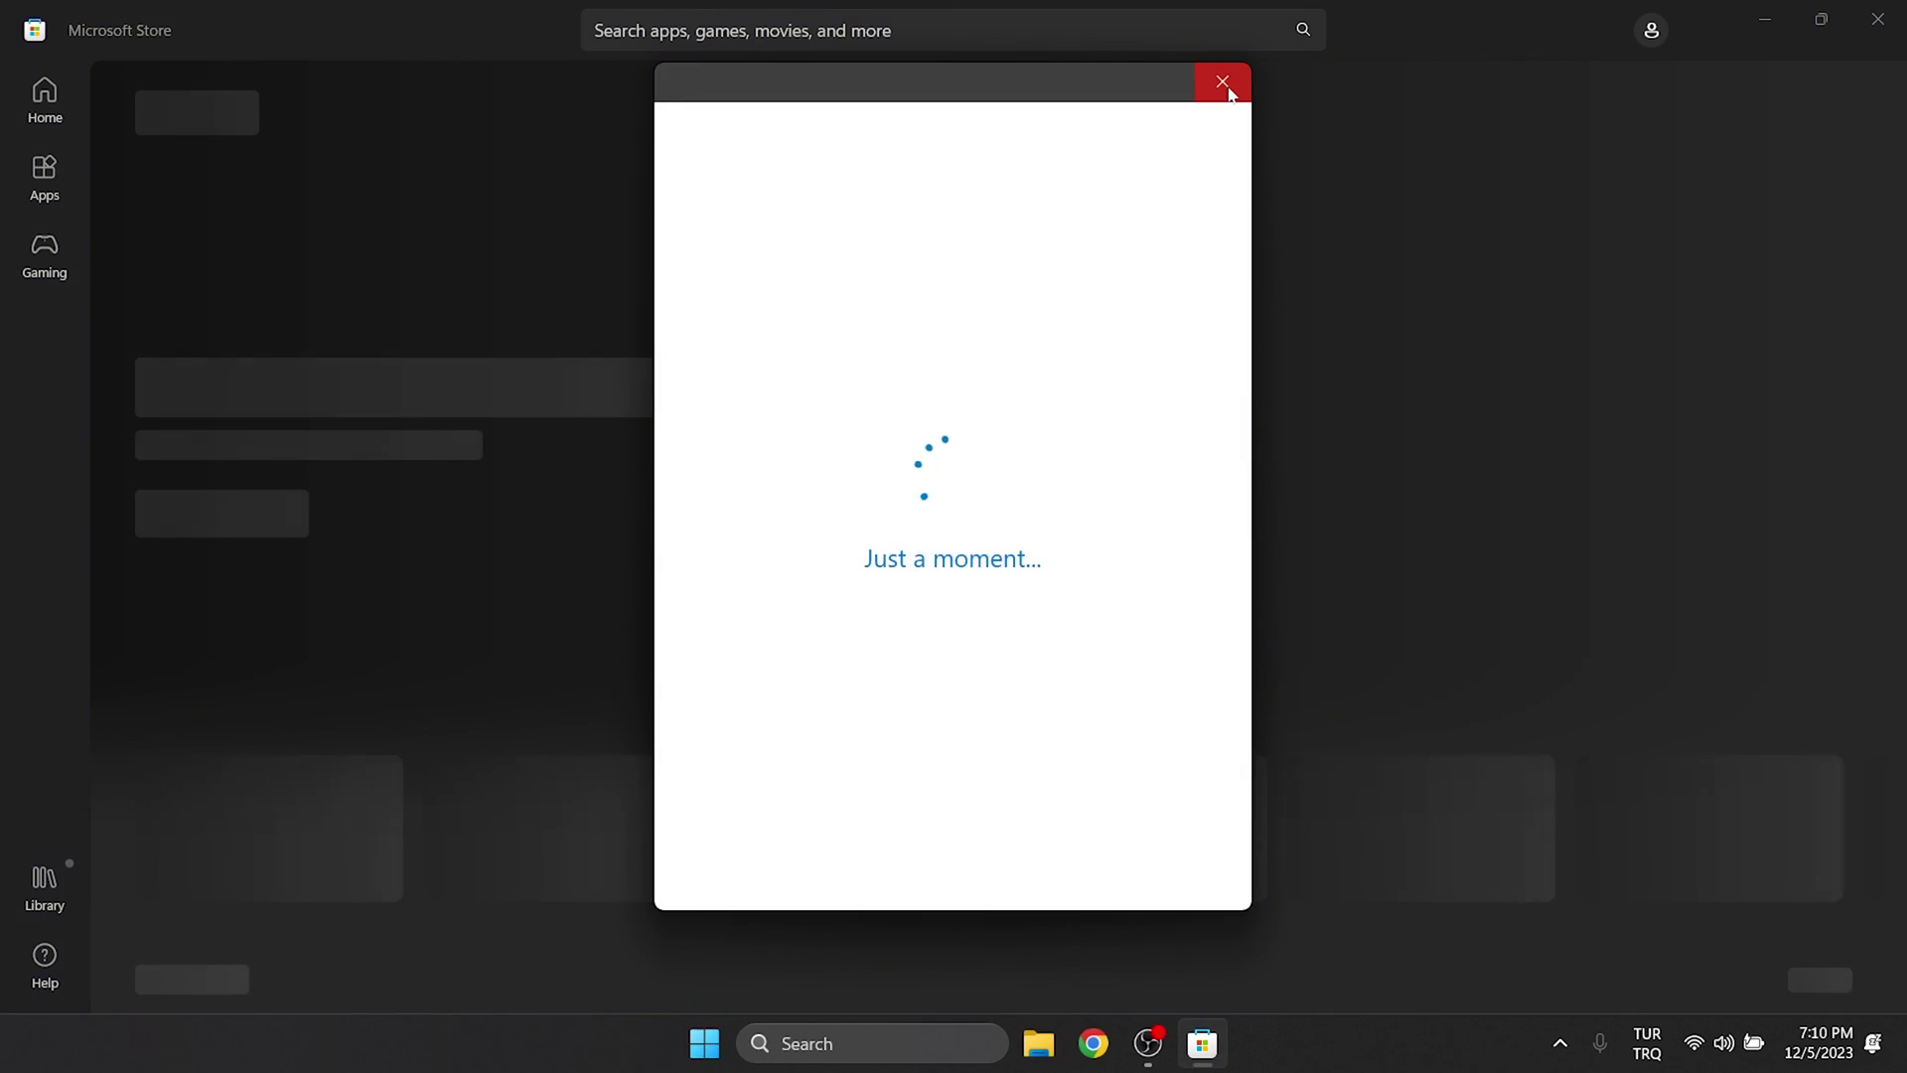
left_click(1223, 82)
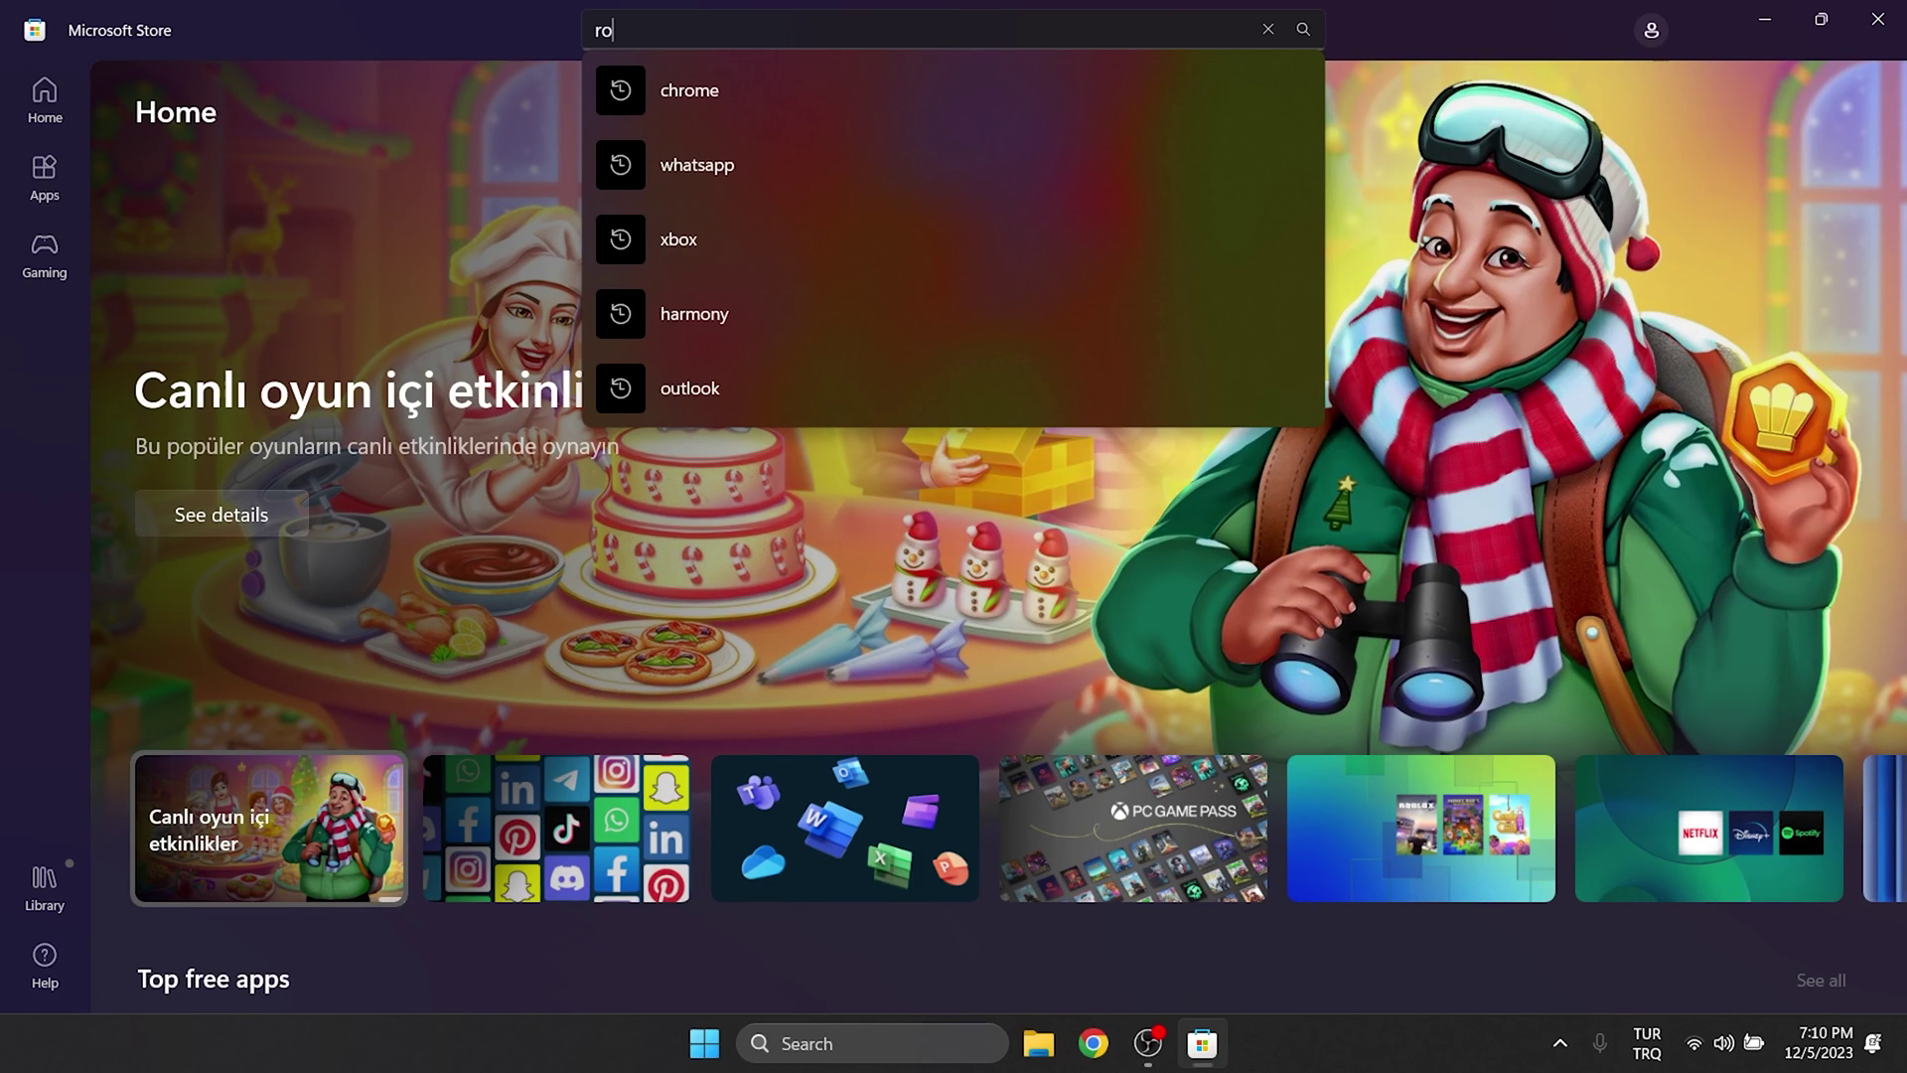
type("roblox")
left_click(695, 226)
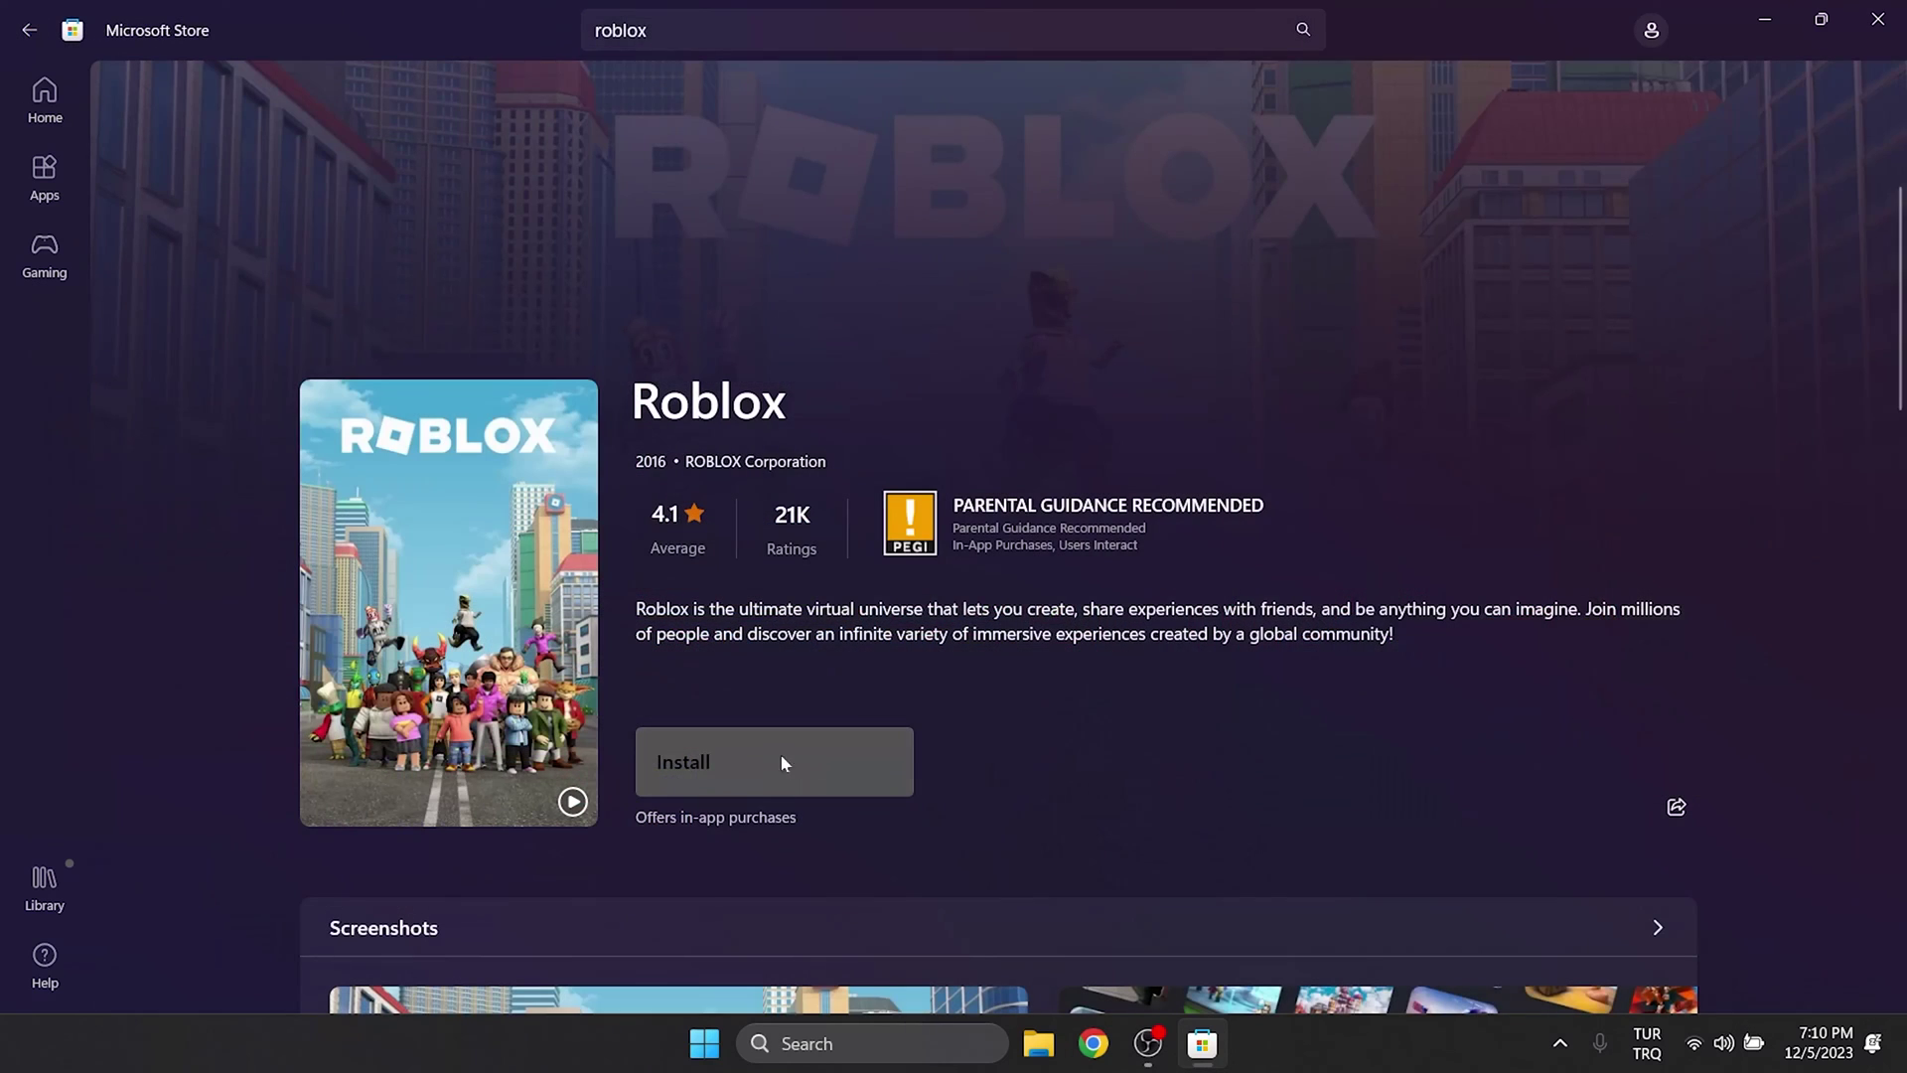